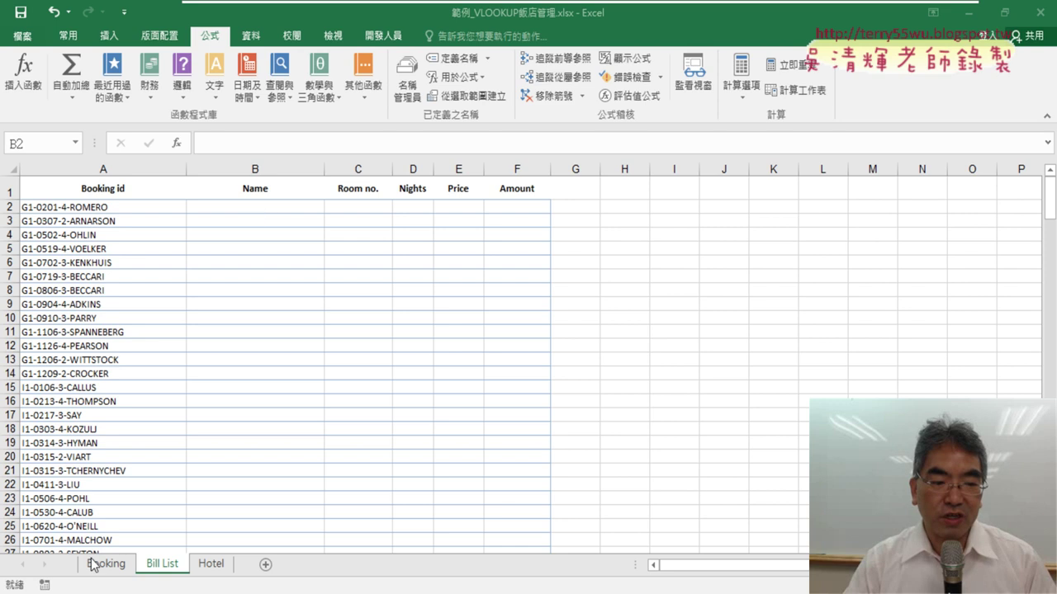
- On the Booking sheet, mark the hotel-code VLOOKUP and E2-D2 nights parts of A2's formula, then clear the ink
{"action": "left_click", "coordinate": [95, 566]}
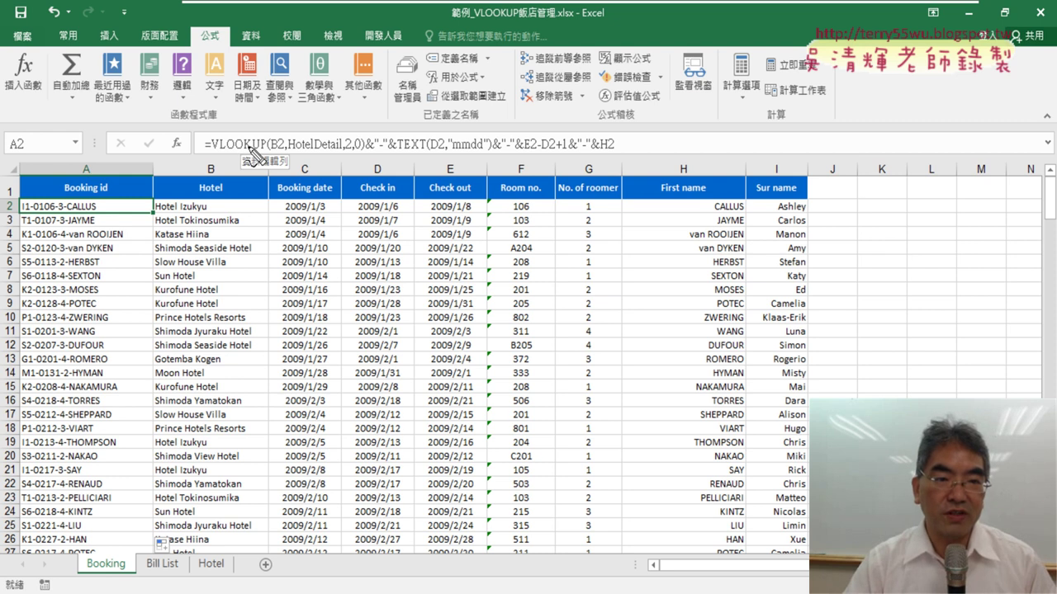
{"action": "left_click_drag", "start_coordinate": [207, 153], "coordinate": [496, 154]}
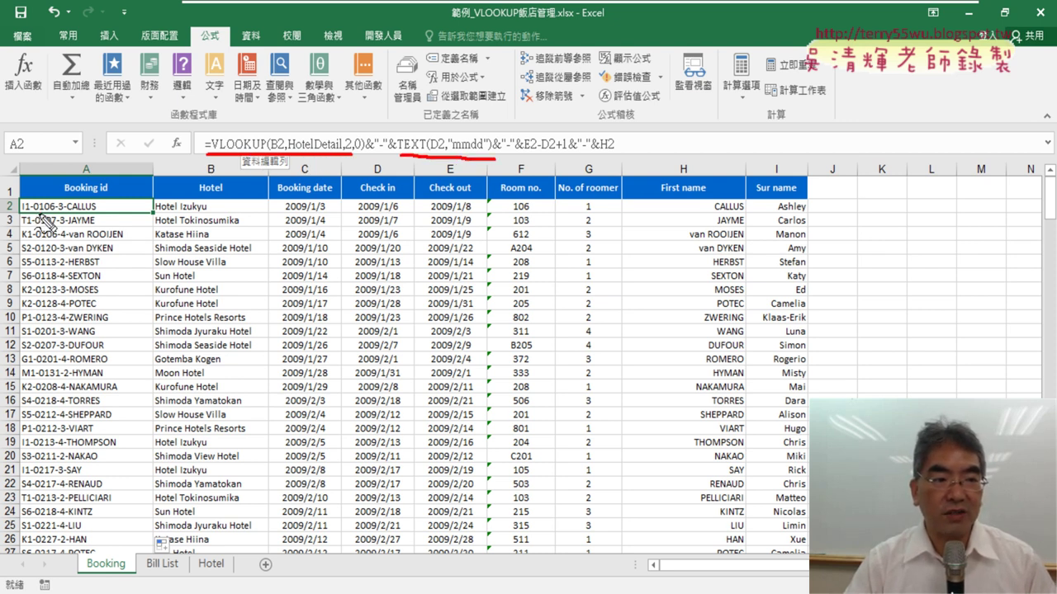
{"action": "left_click_drag", "start_coordinate": [26, 213], "coordinate": [53, 213]}
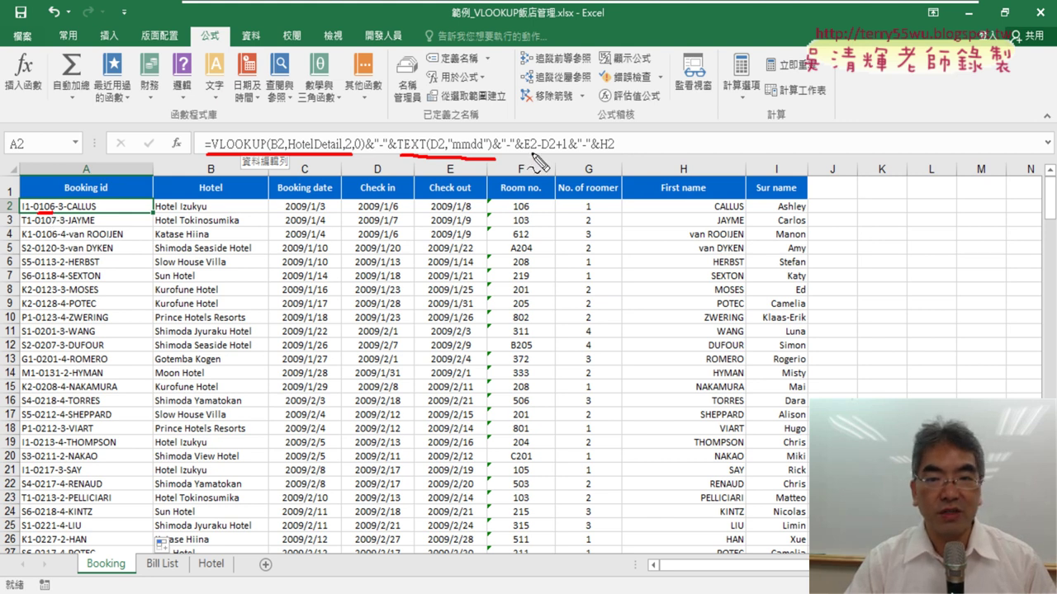
{"action": "left_click_drag", "start_coordinate": [533, 151], "coordinate": [614, 152]}
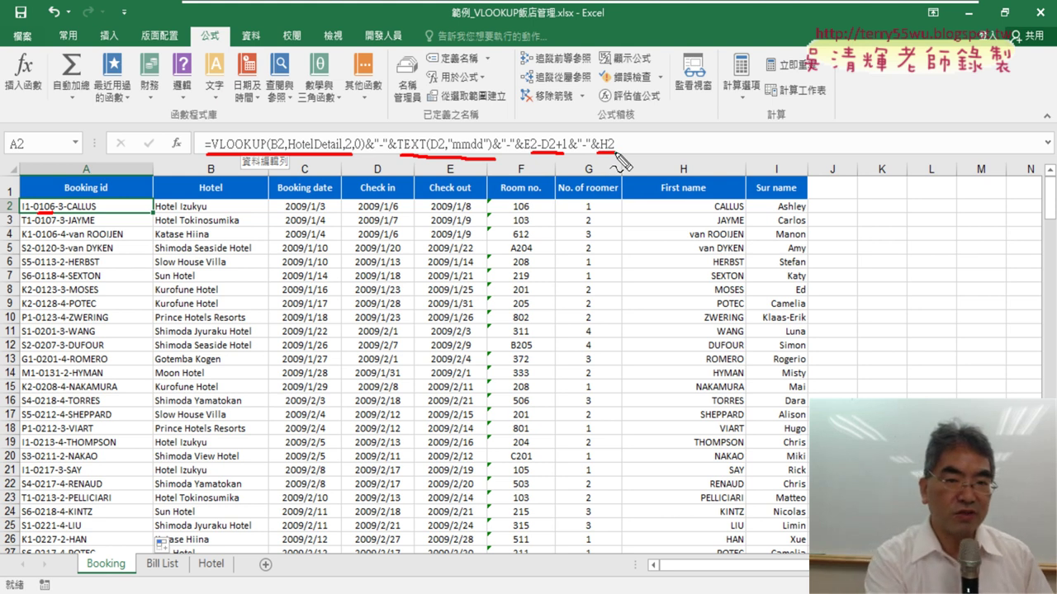
{"action": "key", "text": "Escape"}
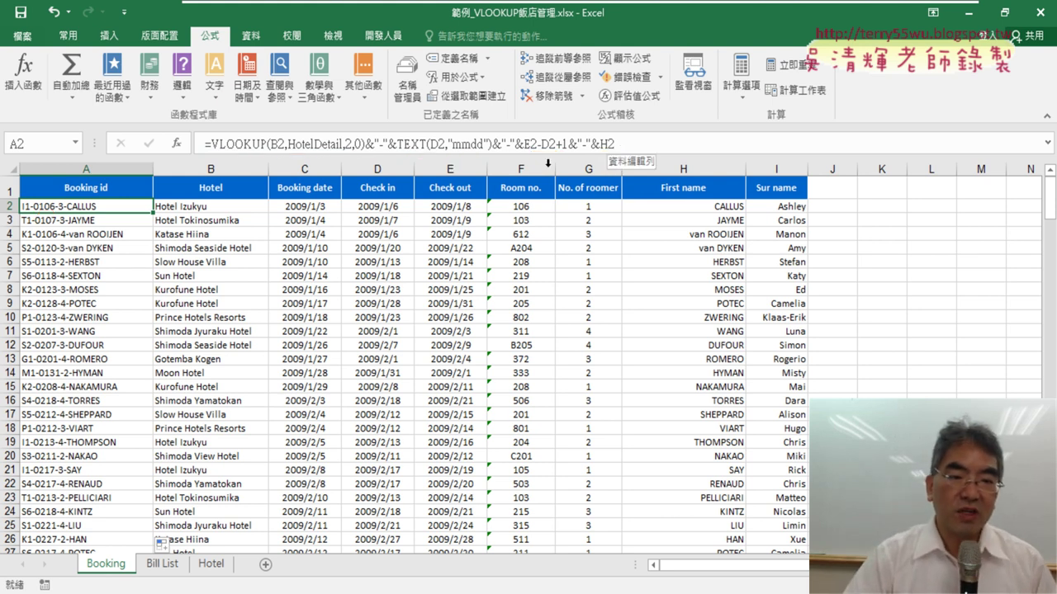
- Compare the Bill List booking ids with the Booking sheet, ending back on Bill List
{"action": "left_click", "coordinate": [163, 564]}
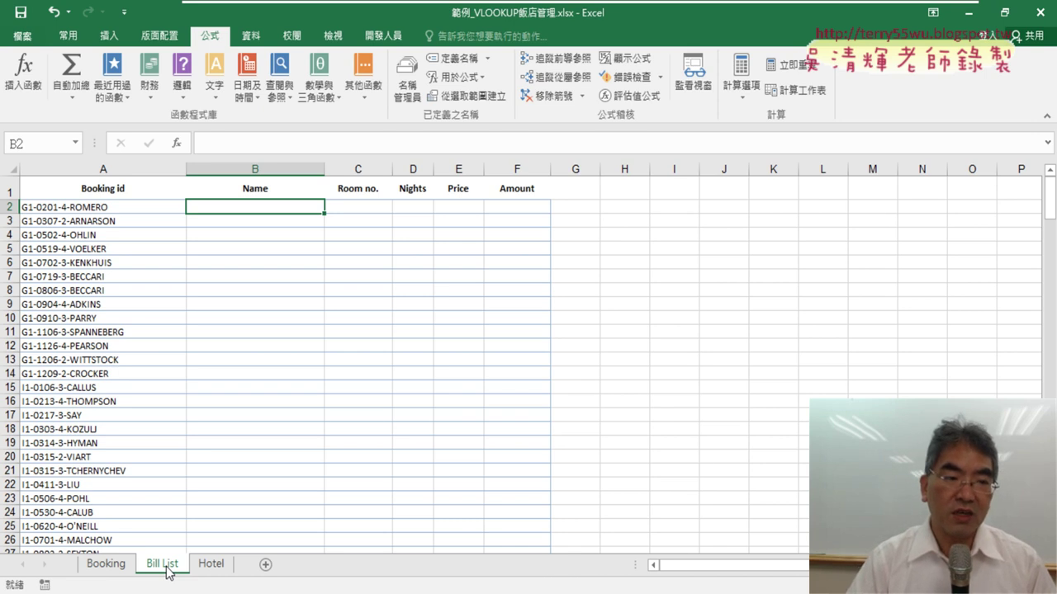
{"action": "left_click", "coordinate": [131, 207]}
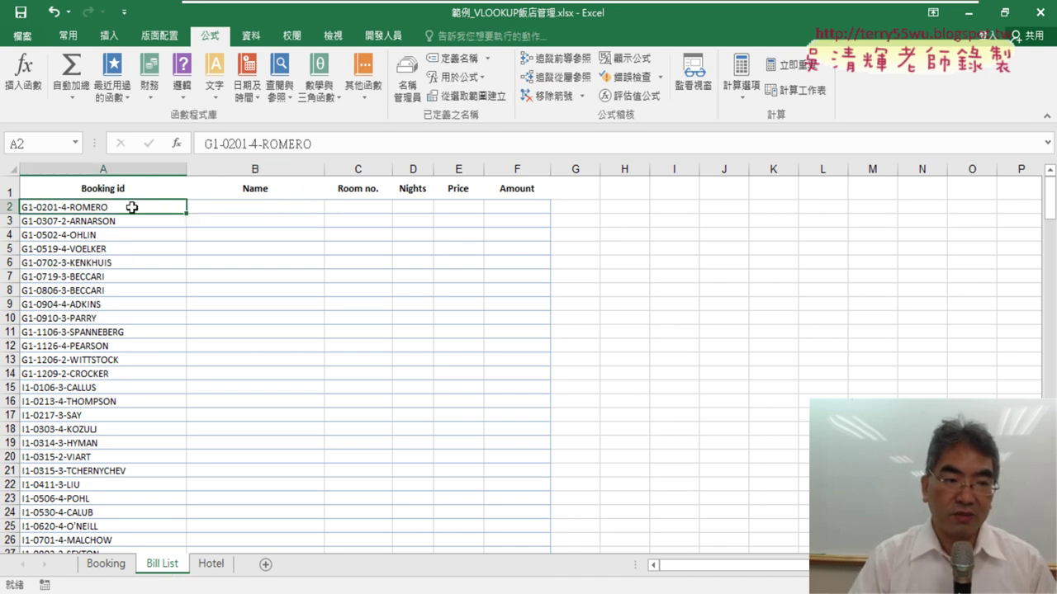
{"action": "left_click", "coordinate": [105, 564]}
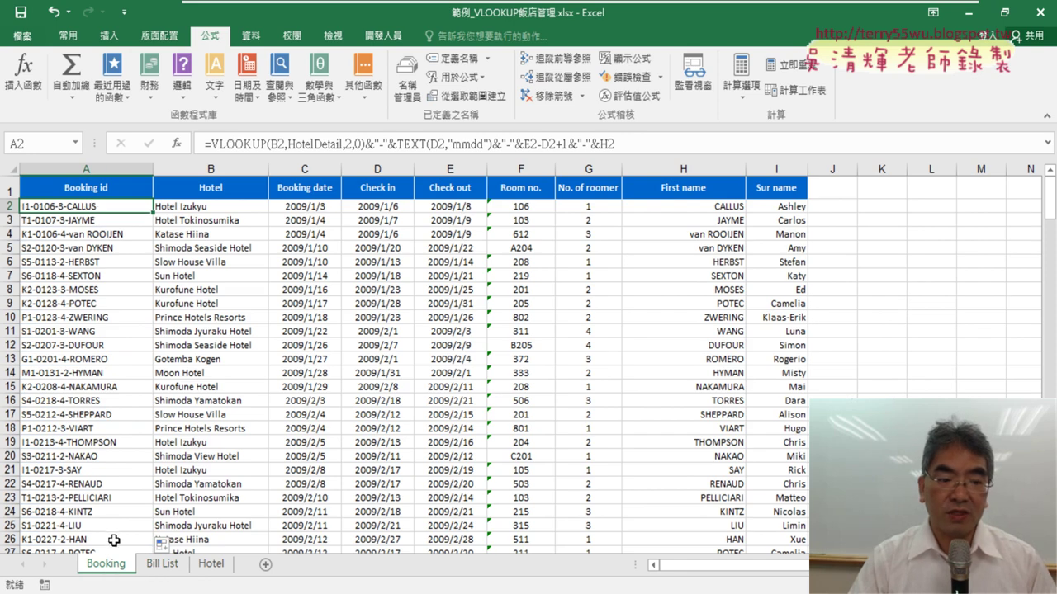
{"action": "left_click", "coordinate": [165, 568]}
{"action": "left_click", "coordinate": [105, 568]}
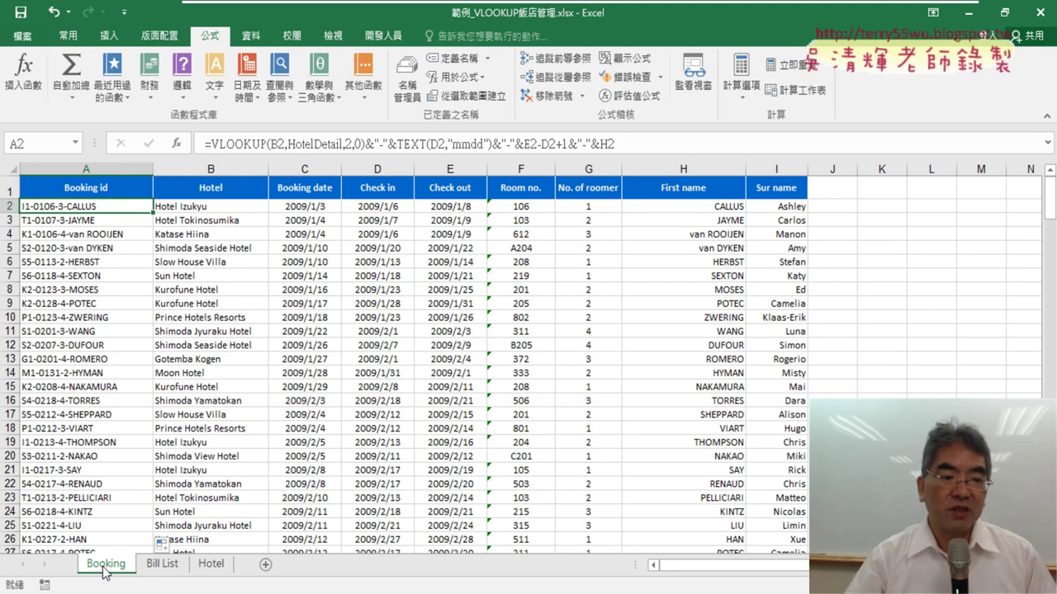
{"action": "left_click", "coordinate": [151, 567]}
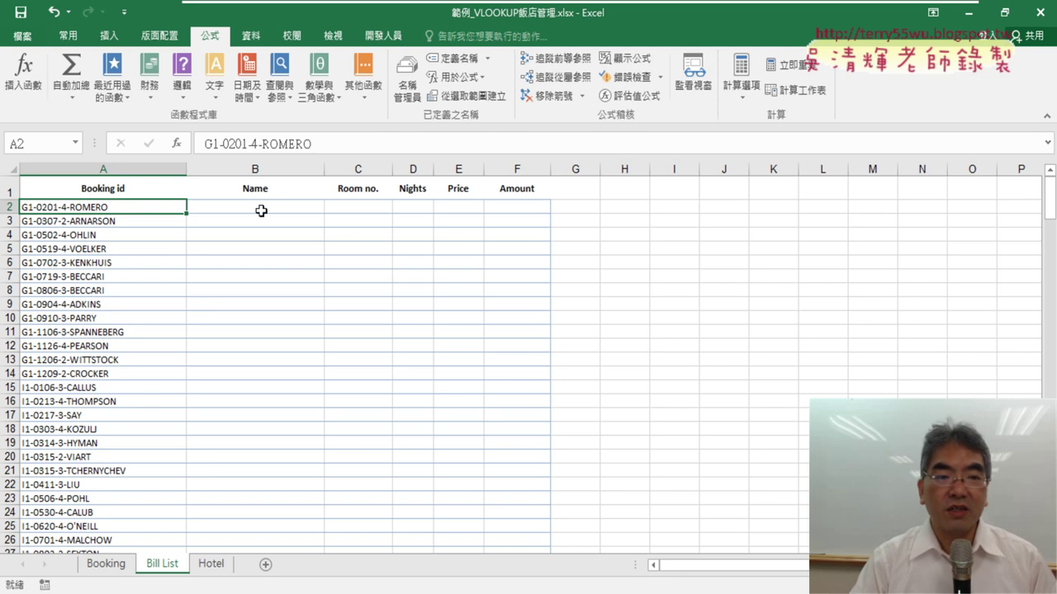
- Point out the empty Name, Room no., Nights, Price and Amount cells for the first booking
{"action": "left_click_drag", "start_coordinate": [261, 212], "coordinate": [487, 205]}
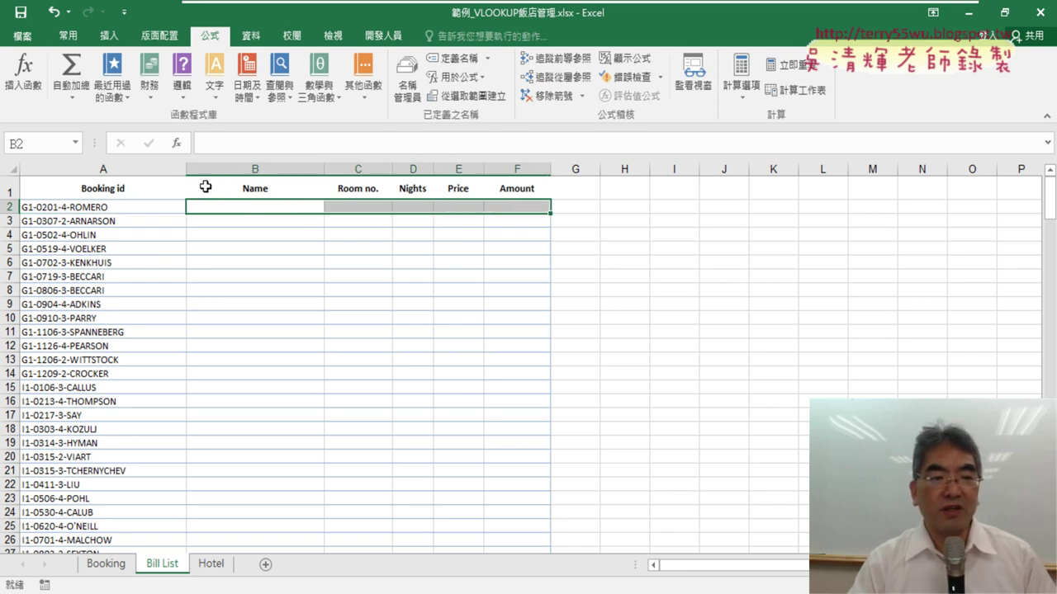
{"action": "left_click", "coordinate": [135, 208]}
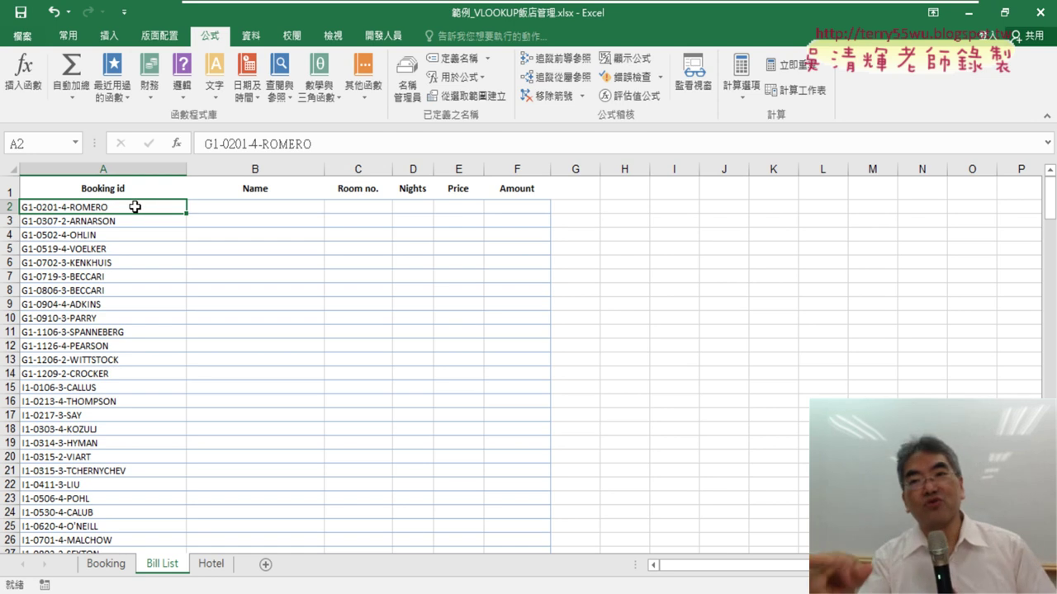
{"action": "left_click", "coordinate": [355, 209]}
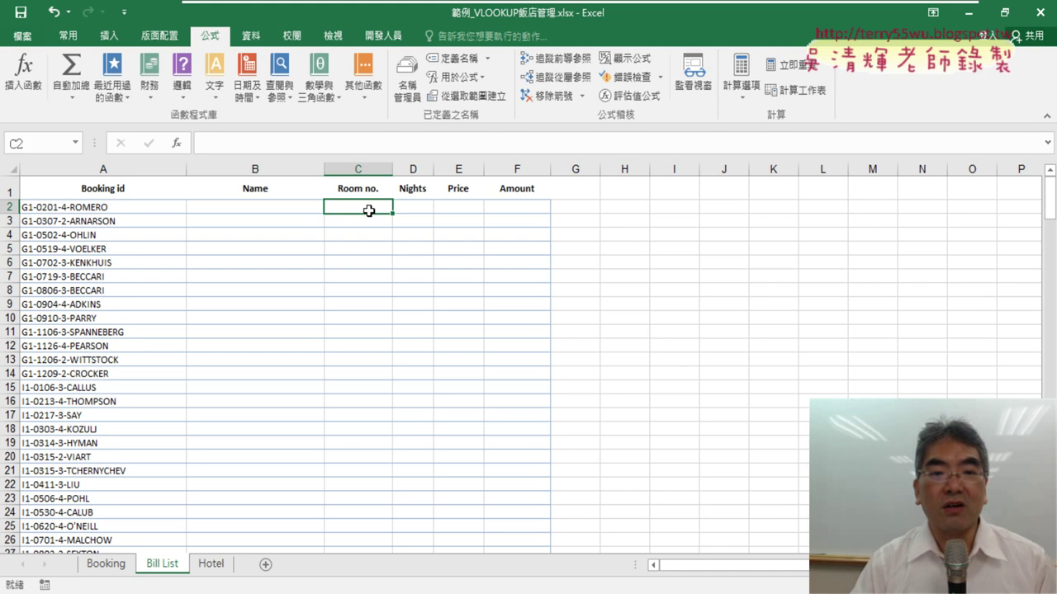
{"action": "left_click", "coordinate": [416, 209]}
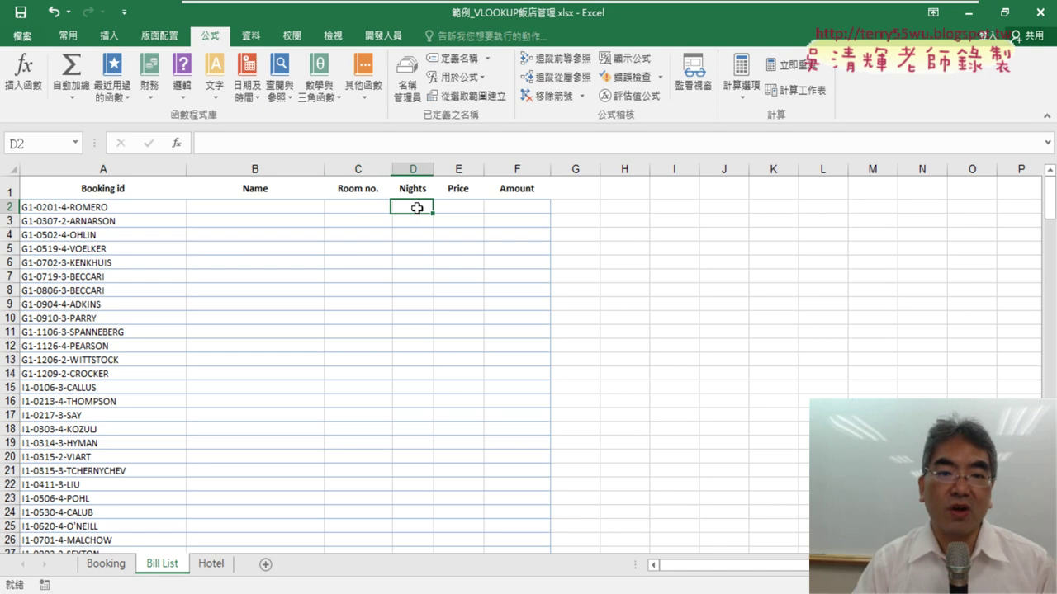
{"action": "left_click", "coordinate": [460, 208]}
{"action": "left_click", "coordinate": [520, 207]}
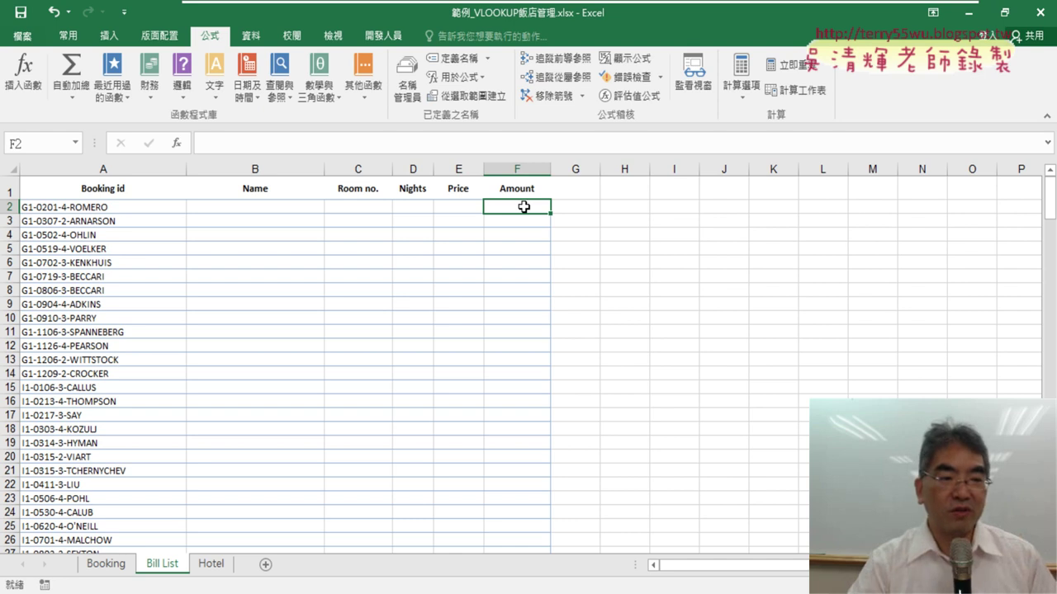
- Confirm the list ends at row 225, select B2, and bring up the Chrome window
{"action": "left_click", "coordinate": [139, 192]}
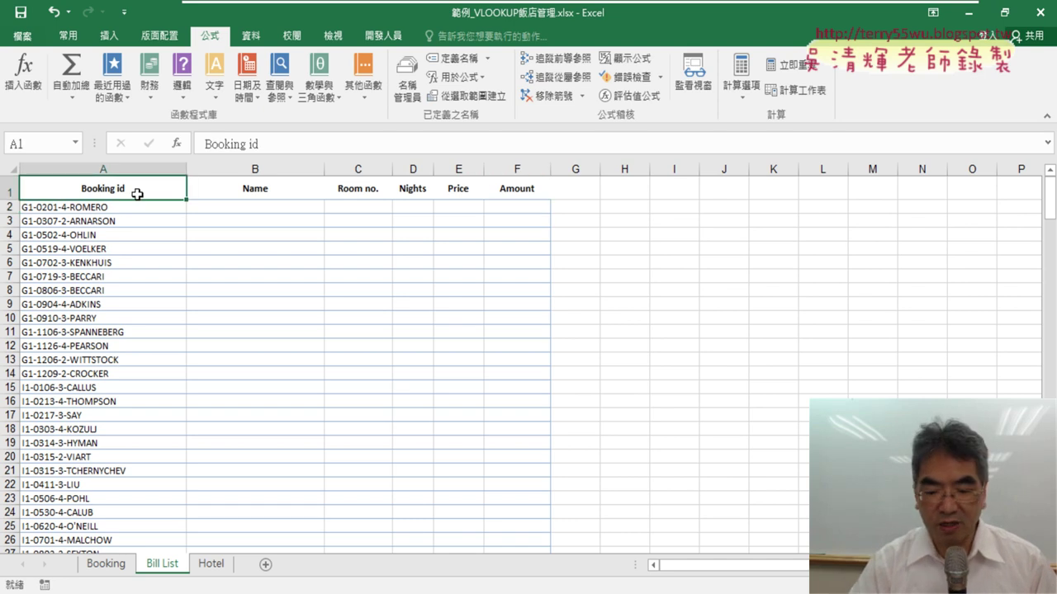
{"action": "key", "text": "ctrl+Down"}
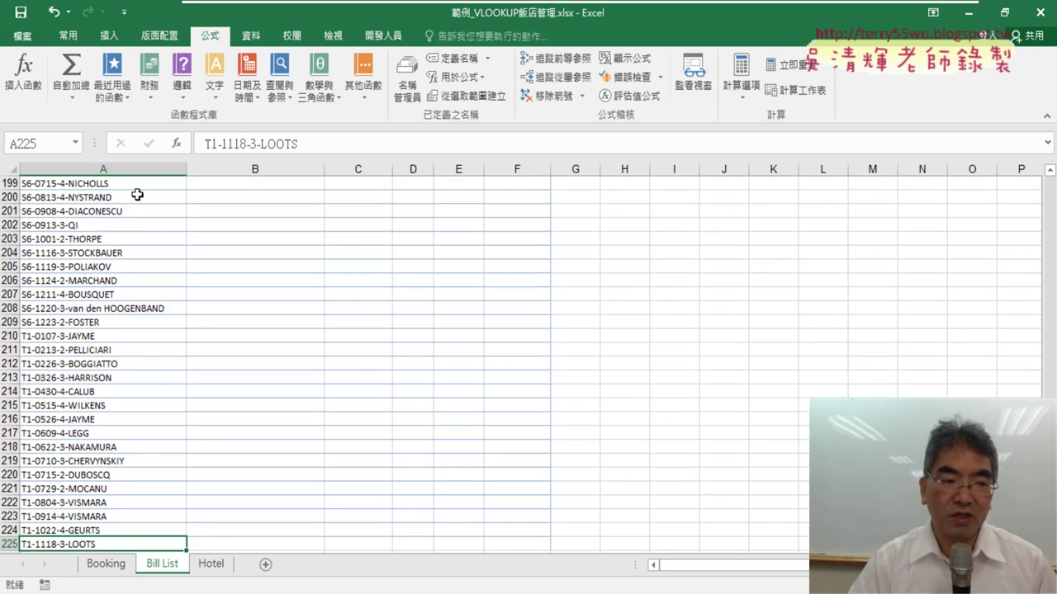
{"action": "key", "text": "ctrl+Up"}
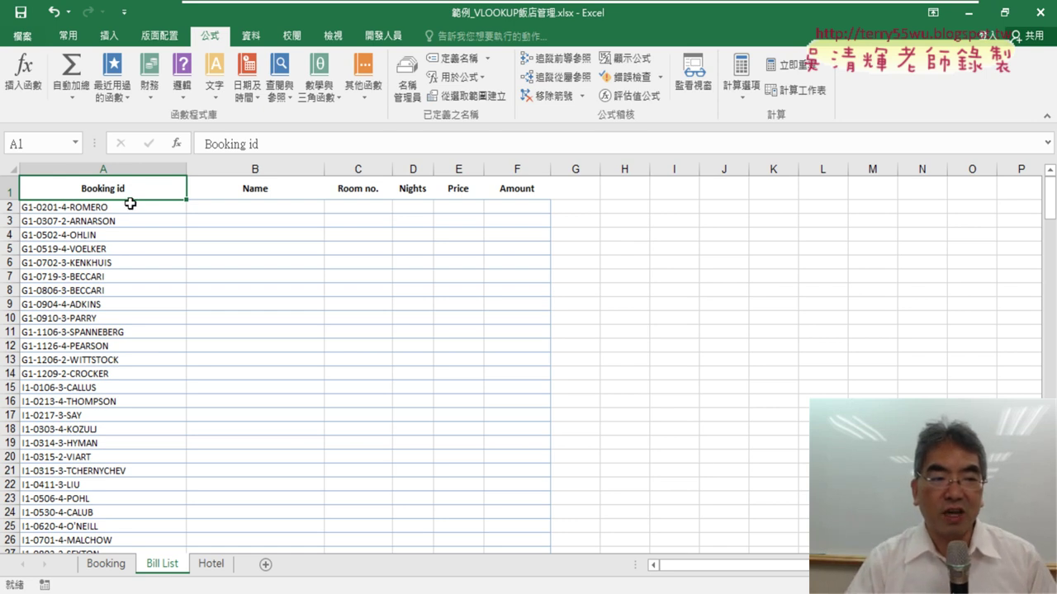
{"action": "left_click", "coordinate": [284, 212]}
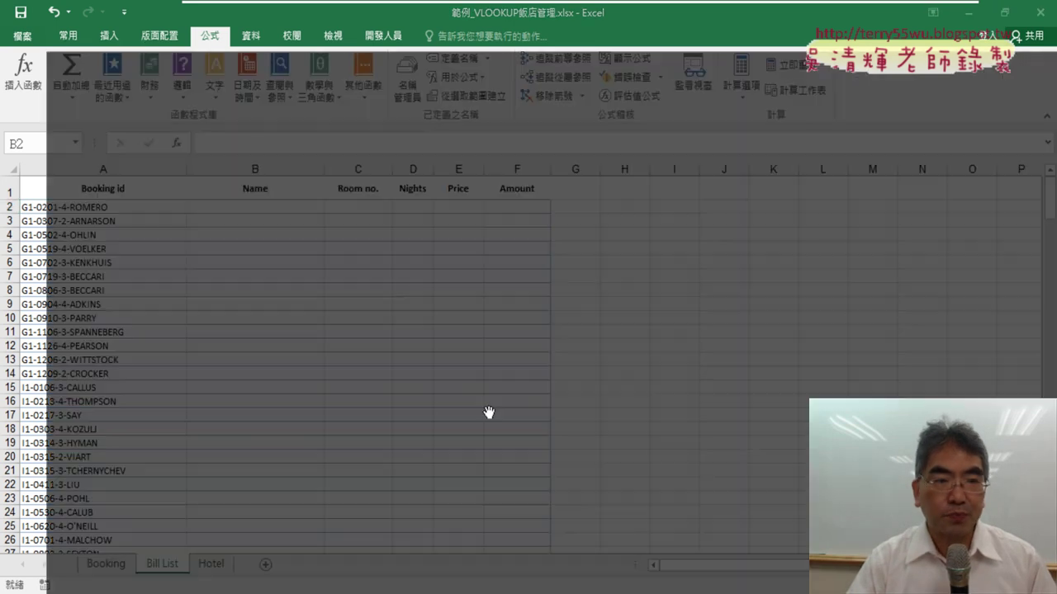
{"action": "left_click", "coordinate": [554, 551]}
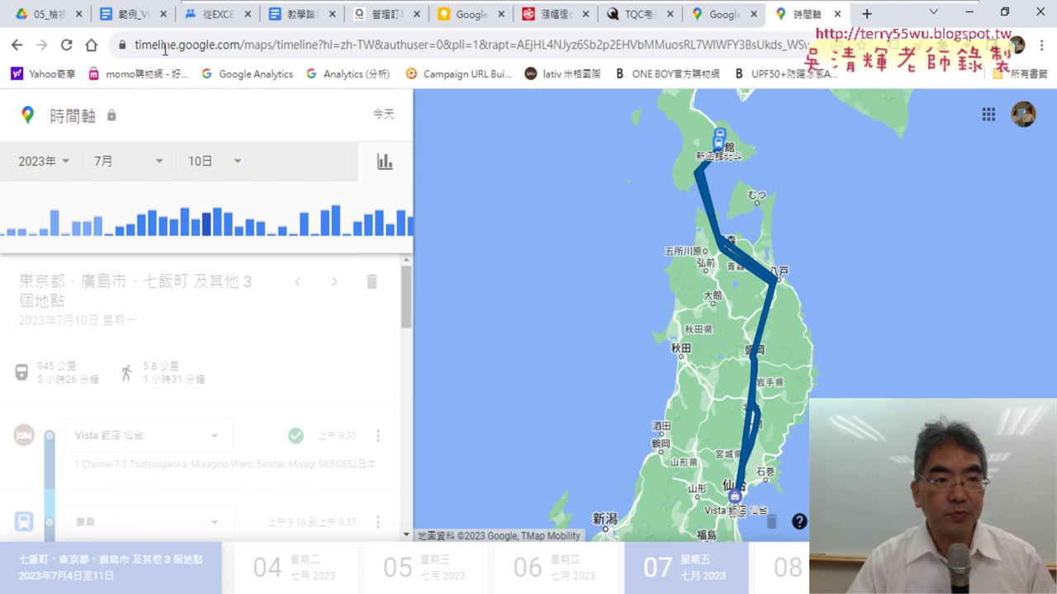
- Read the Bill List column requirements and the 問題2 sample table in the Google Docs exercise
{"action": "left_click", "coordinate": [122, 15]}
{"action": "scroll", "coordinate": [339, 377], "scroll_direction": "down", "scroll_amount": 2}
{"action": "scroll", "coordinate": [338, 377], "scroll_direction": "down", "scroll_amount": 3}
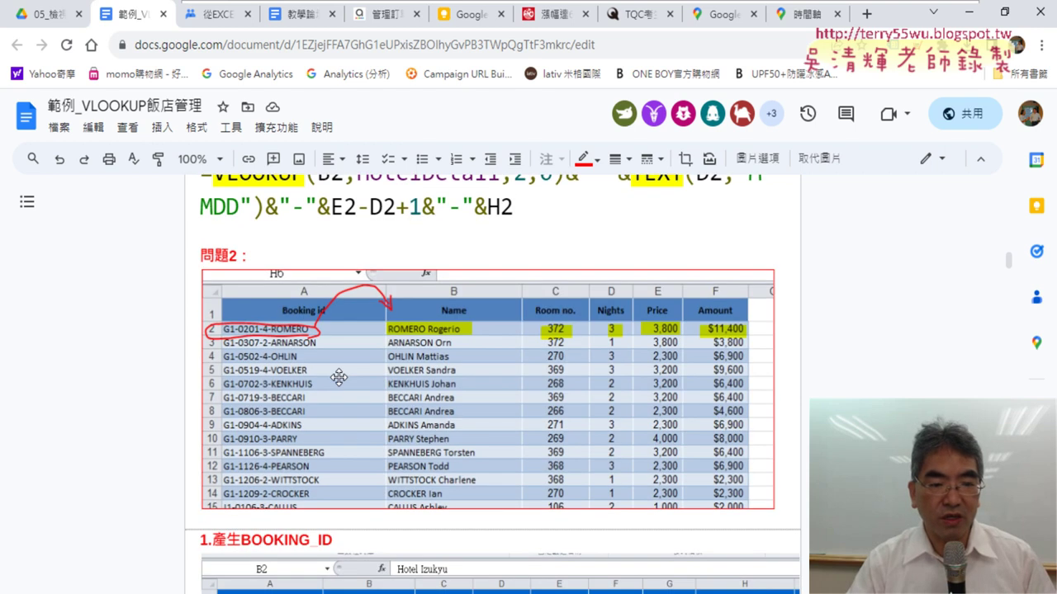
{"action": "scroll", "coordinate": [339, 377], "scroll_direction": "up", "scroll_amount": 4}
{"action": "scroll", "coordinate": [339, 377], "scroll_direction": "down", "scroll_amount": 1}
{"action": "scroll", "coordinate": [338, 377], "scroll_direction": "down", "scroll_amount": 3}
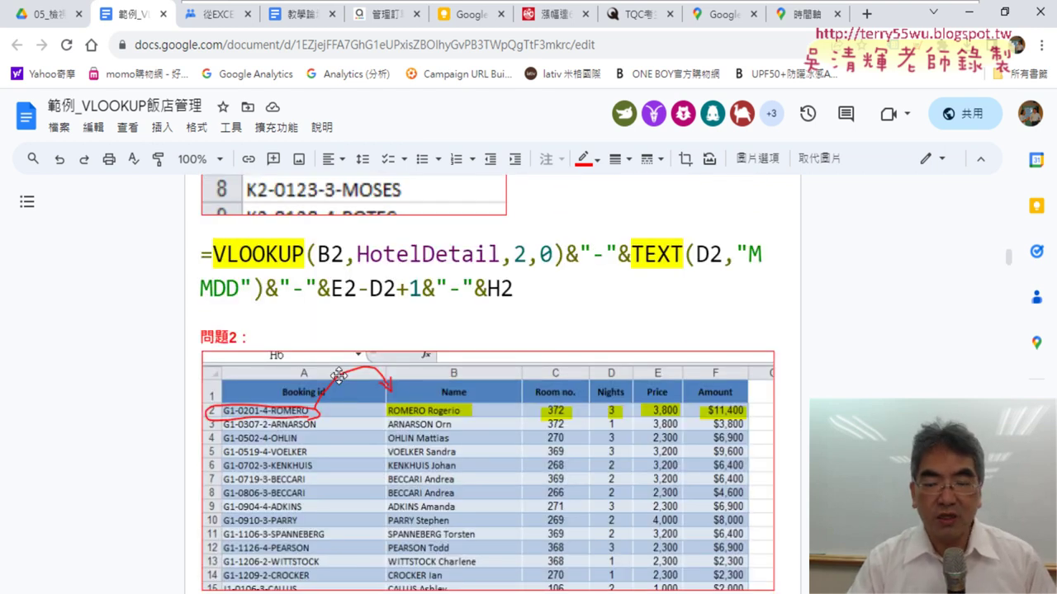
{"action": "scroll", "coordinate": [338, 376], "scroll_direction": "up", "scroll_amount": 4}
{"action": "scroll", "coordinate": [338, 376], "scroll_direction": "up", "scroll_amount": 2}
{"action": "scroll", "coordinate": [339, 376], "scroll_direction": "up", "scroll_amount": 2}
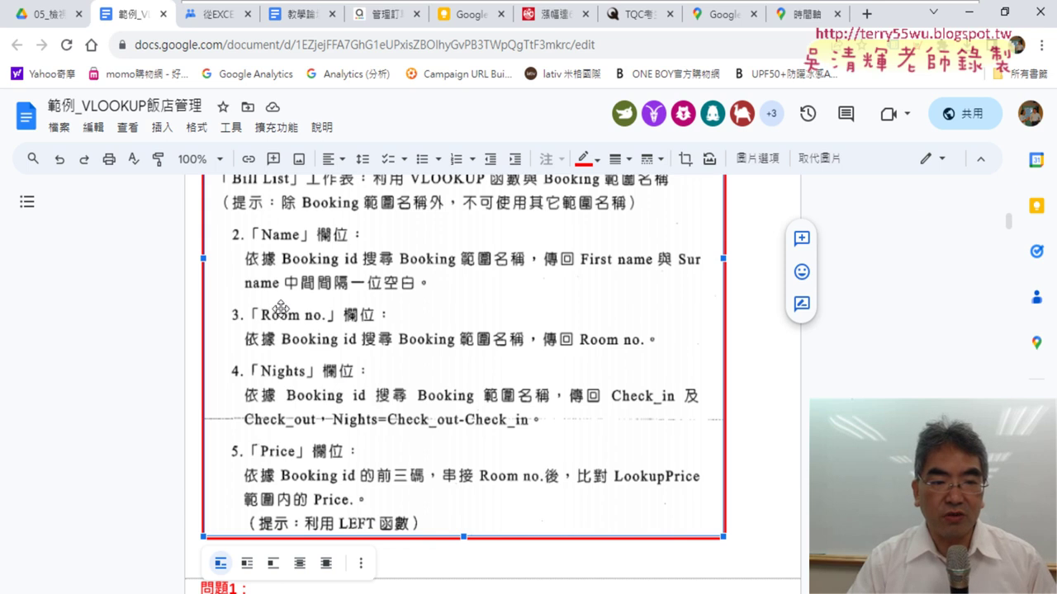
{"action": "scroll", "coordinate": [281, 308], "scroll_direction": "up", "scroll_amount": 2}
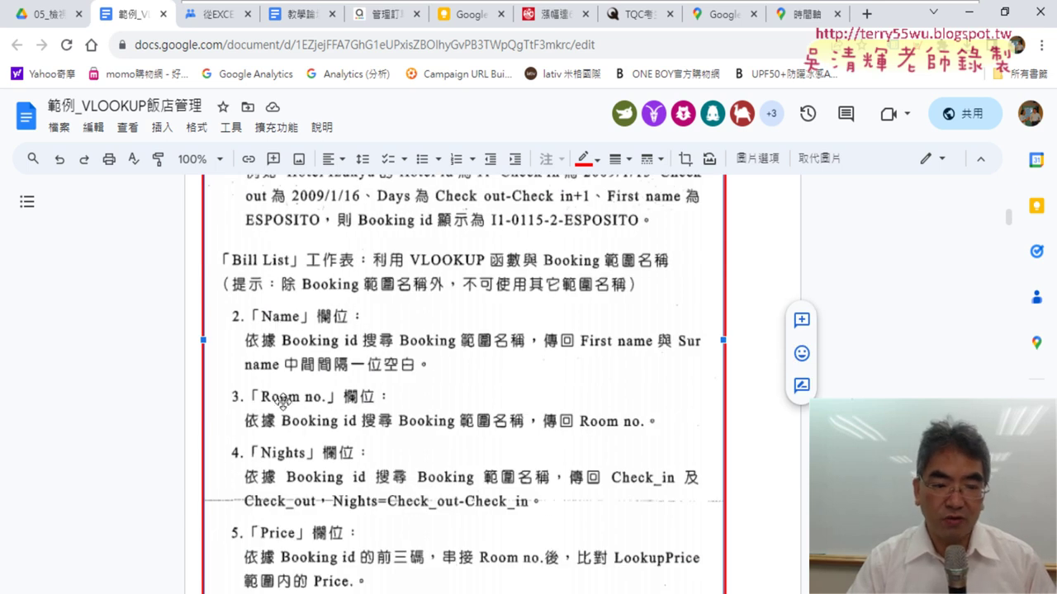
{"action": "scroll", "coordinate": [302, 401], "scroll_direction": "down", "scroll_amount": 2}
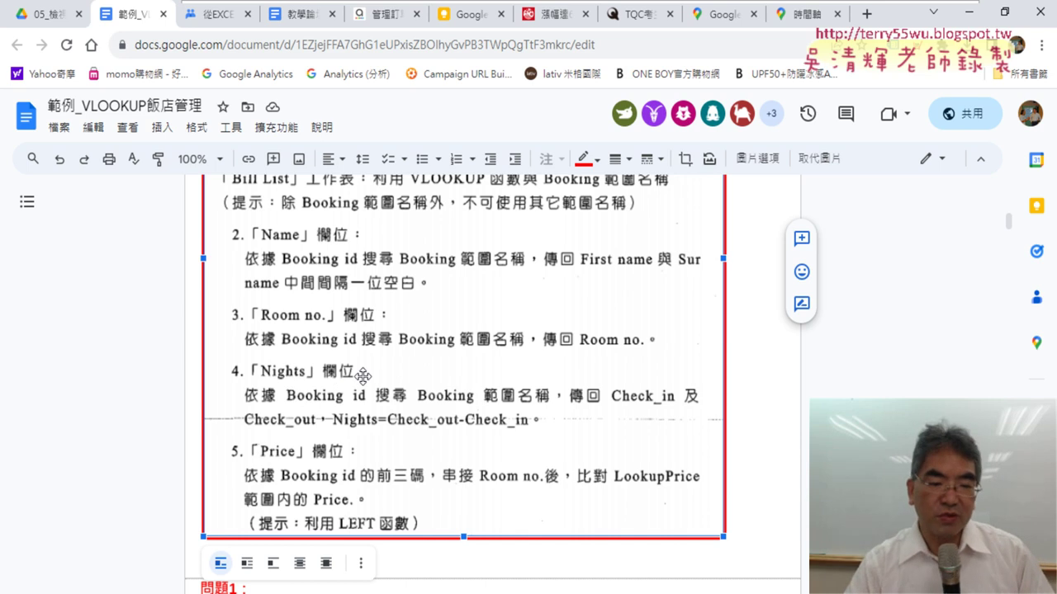
{"action": "scroll", "coordinate": [380, 378], "scroll_direction": "down", "scroll_amount": 4}
{"action": "scroll", "coordinate": [396, 380], "scroll_direction": "down", "scroll_amount": 5}
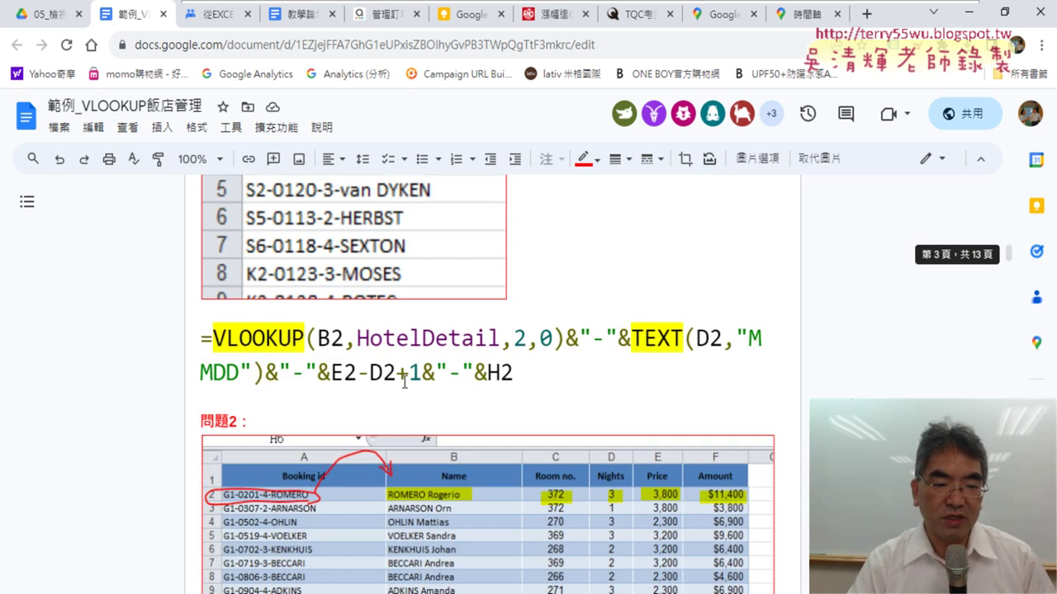
{"action": "scroll", "coordinate": [404, 380], "scroll_direction": "down", "scroll_amount": 3}
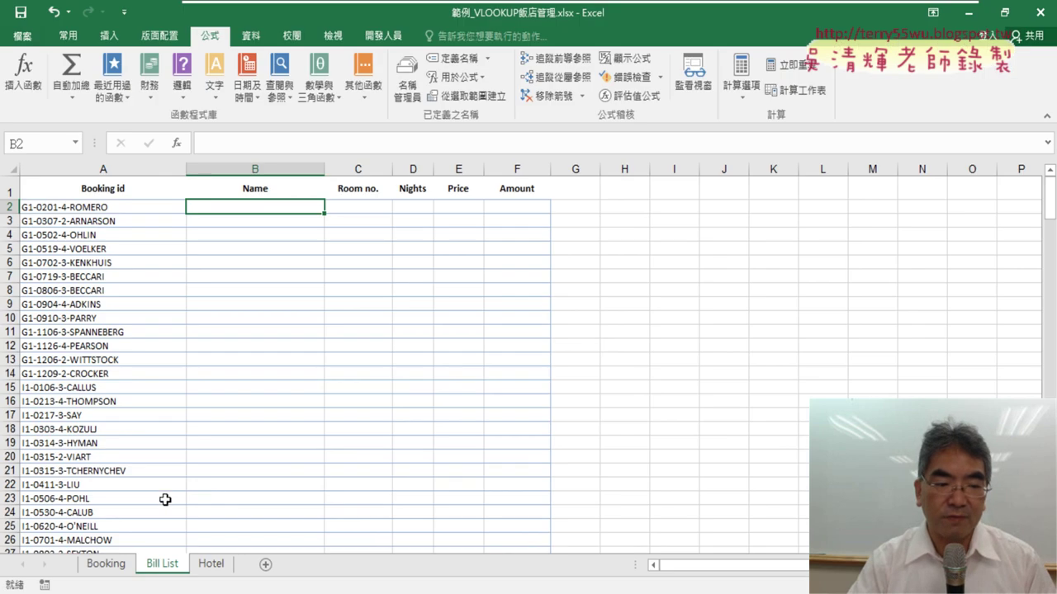
{"action": "left_click", "coordinate": [108, 564]}
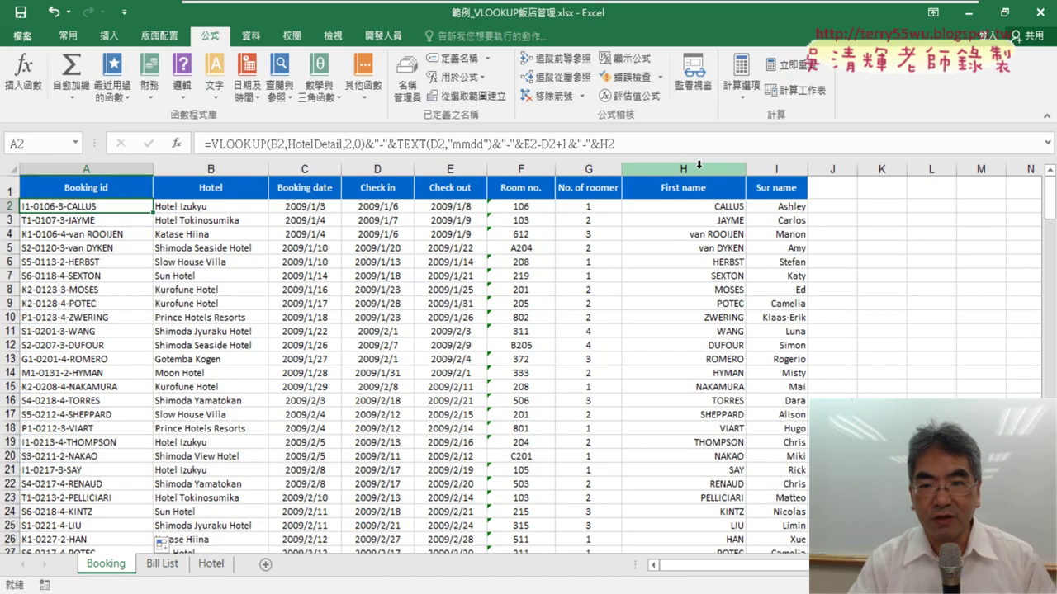
{"action": "left_click", "coordinate": [700, 168]}
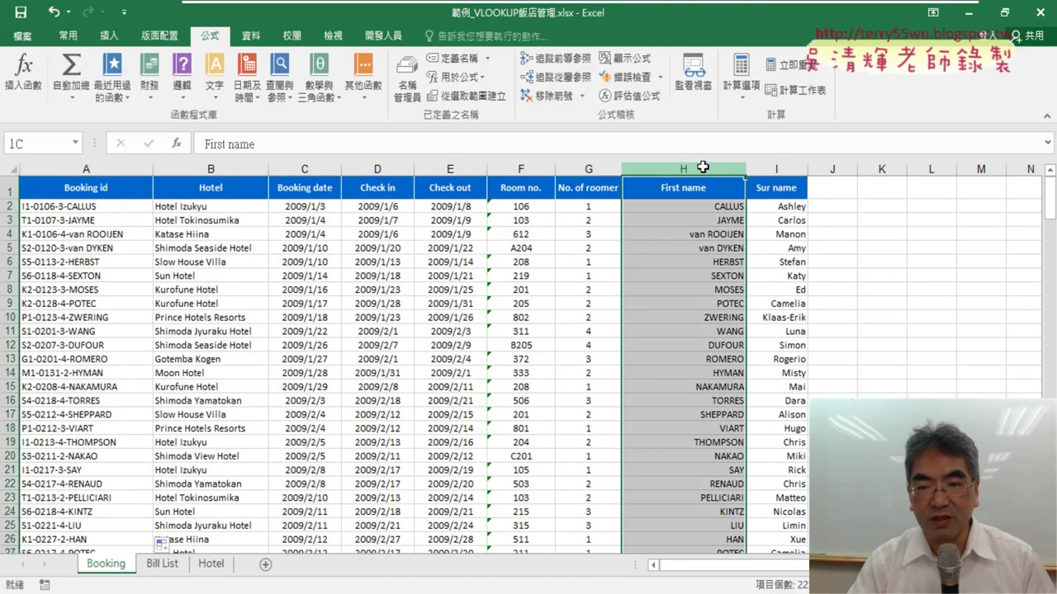
{"action": "left_click", "coordinate": [767, 168]}
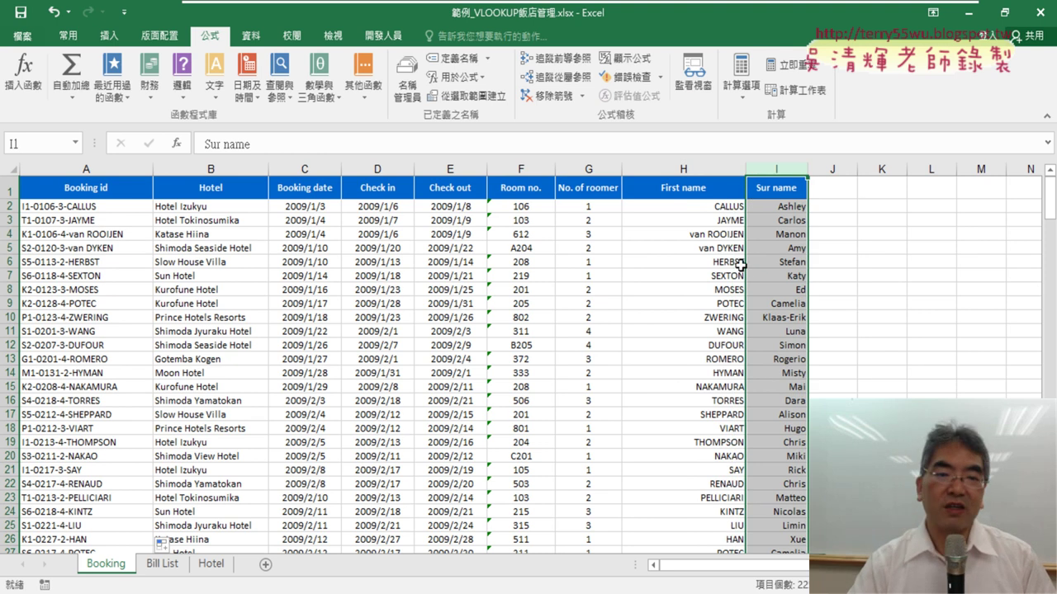
{"action": "left_click", "coordinate": [163, 564]}
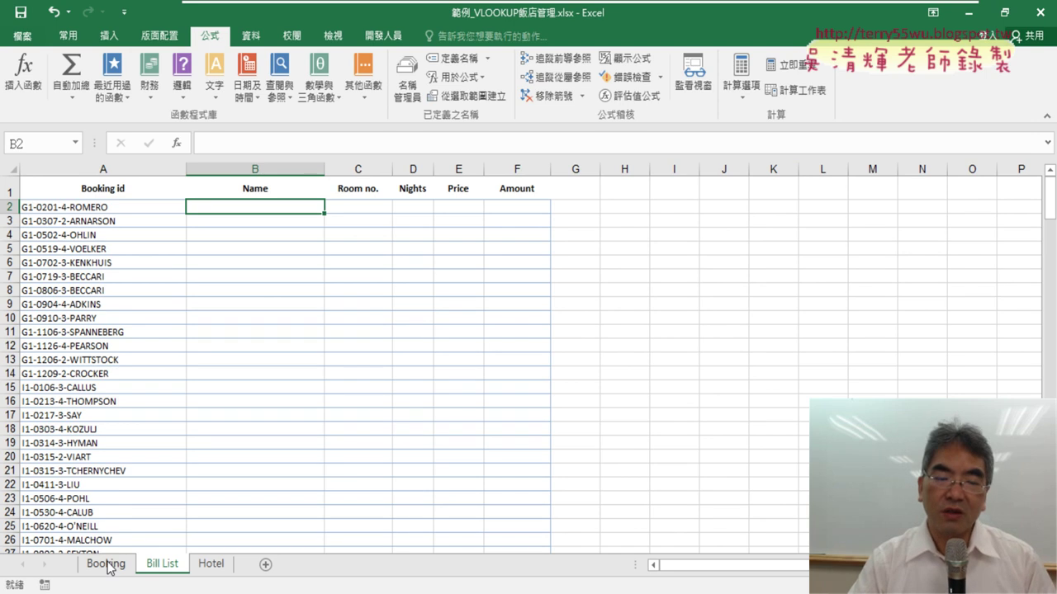
{"action": "left_click", "coordinate": [369, 208]}
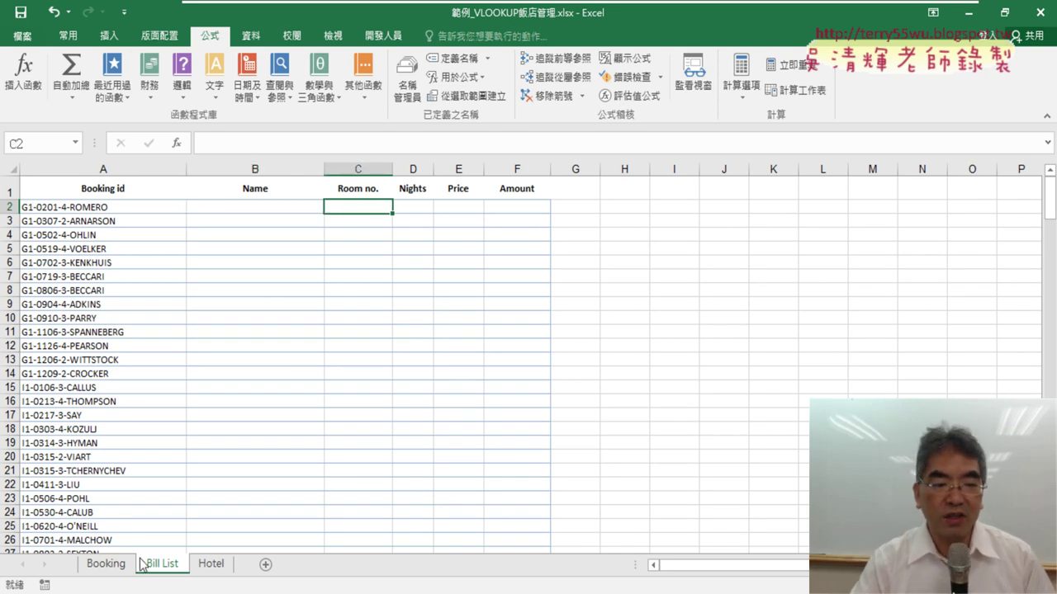
{"action": "left_click", "coordinate": [108, 564]}
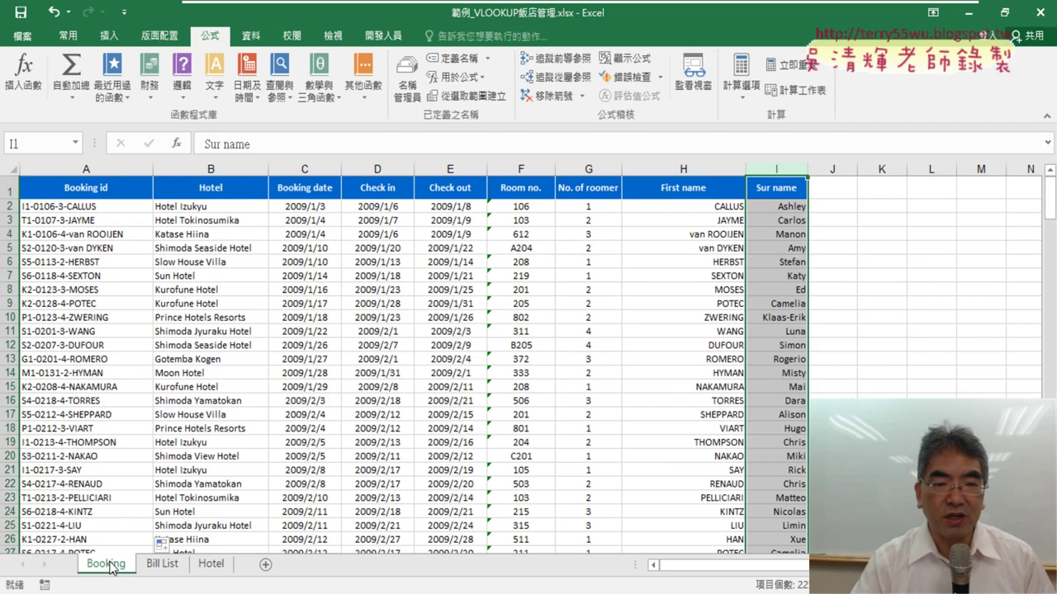
{"action": "left_click", "coordinate": [505, 170]}
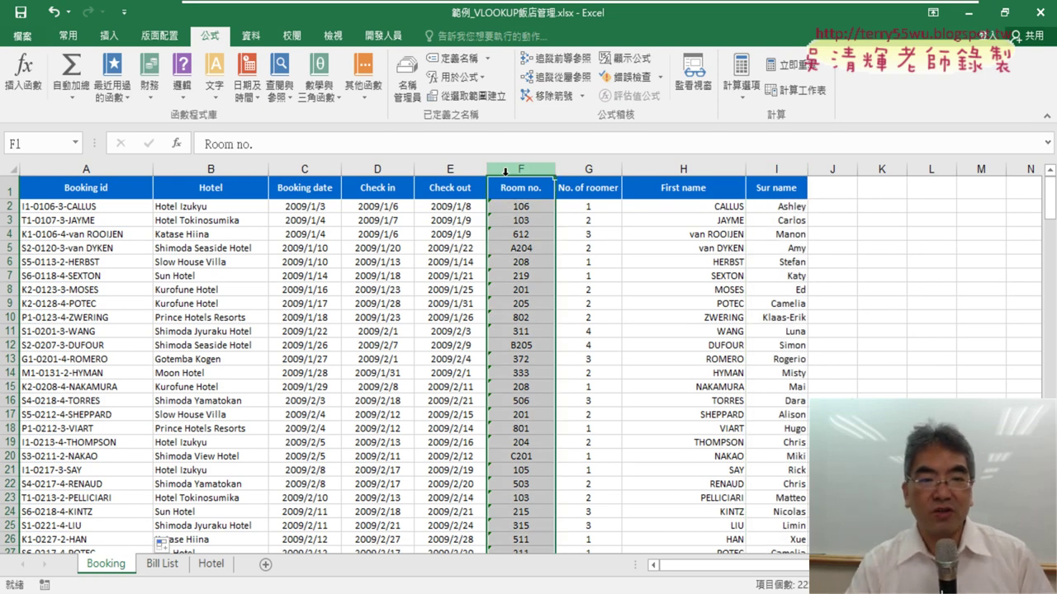
{"action": "left_click", "coordinate": [91, 209]}
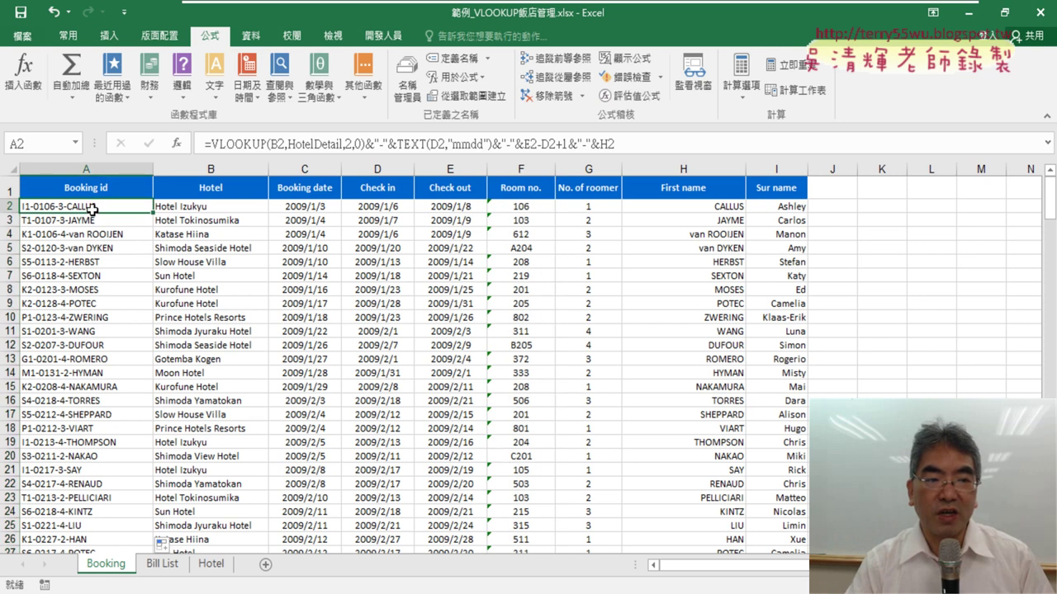
{"action": "left_click", "coordinate": [535, 208]}
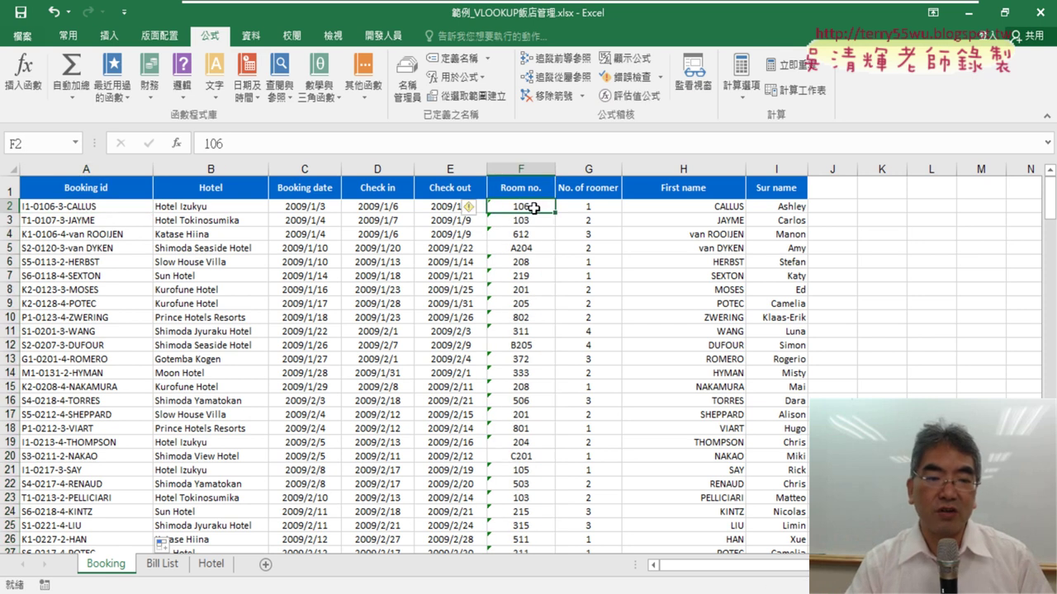
{"action": "left_click", "coordinate": [162, 564]}
{"action": "left_click", "coordinate": [420, 208]}
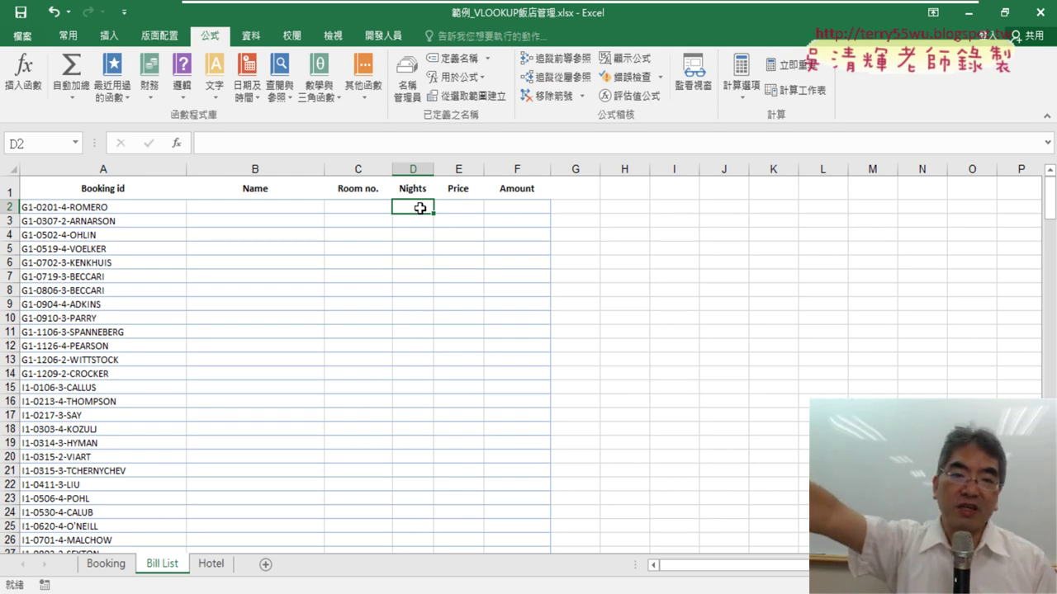
{"action": "left_click", "coordinate": [471, 209]}
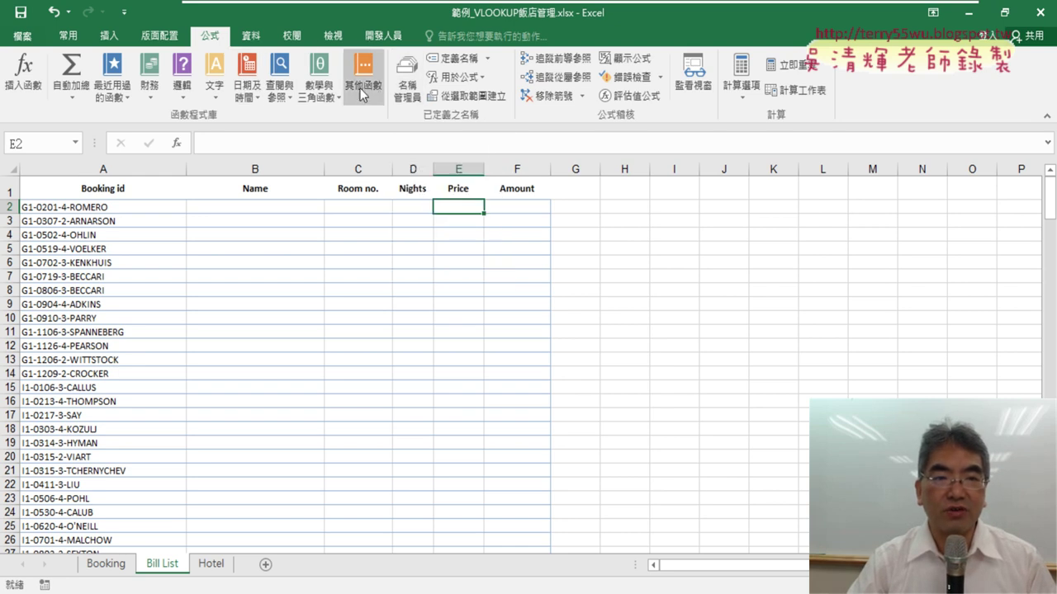
{"action": "left_click", "coordinate": [406, 94]}
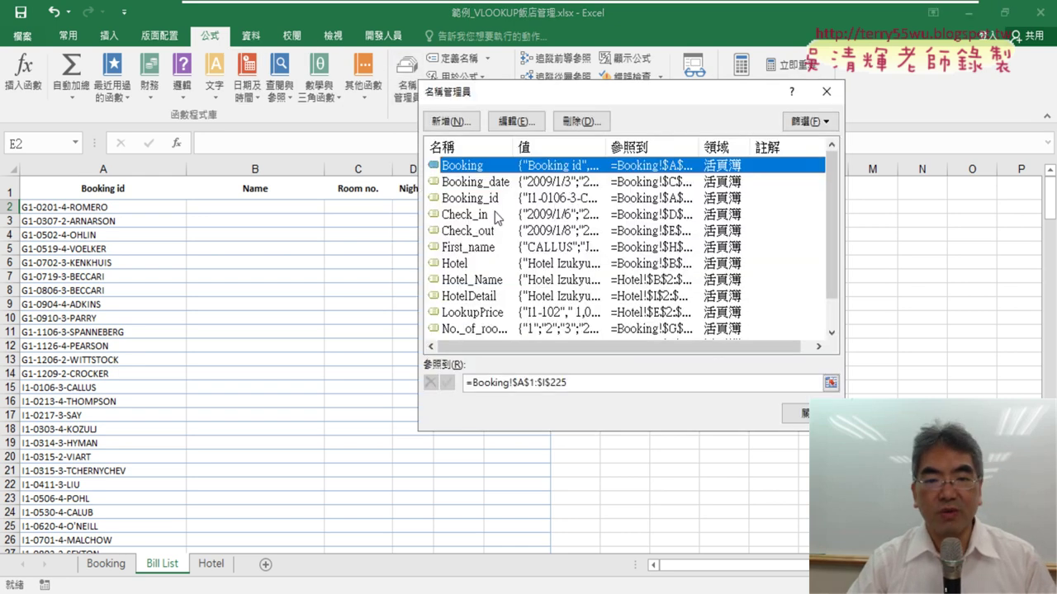
{"action": "scroll", "coordinate": [495, 216], "scroll_direction": "down", "scroll_amount": 1}
{"action": "left_click", "coordinate": [477, 280]}
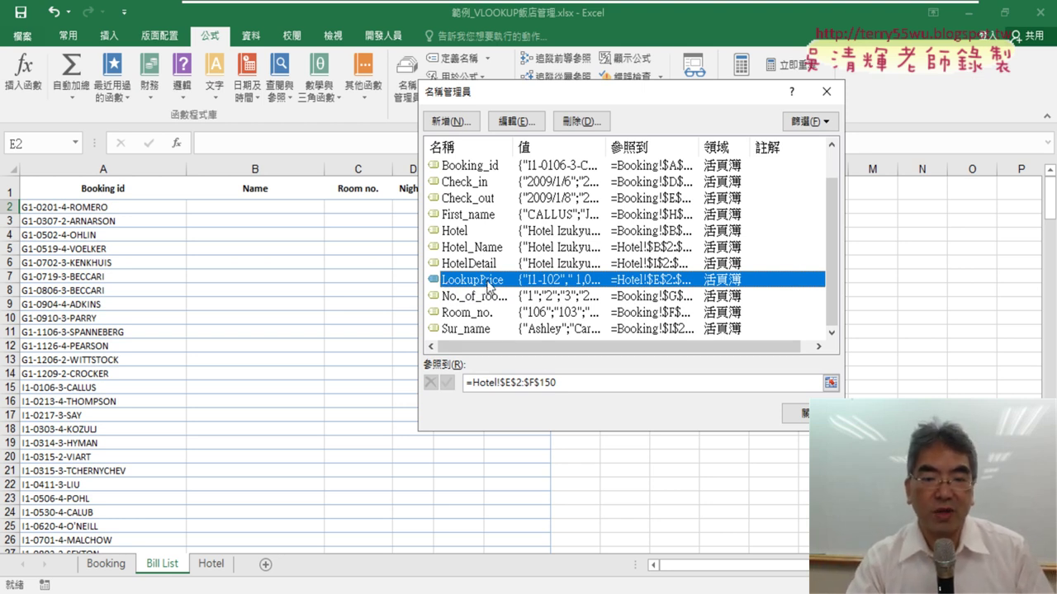
{"action": "left_click", "coordinate": [570, 383]}
{"action": "scroll", "coordinate": [294, 289], "scroll_direction": "up", "scroll_amount": 1}
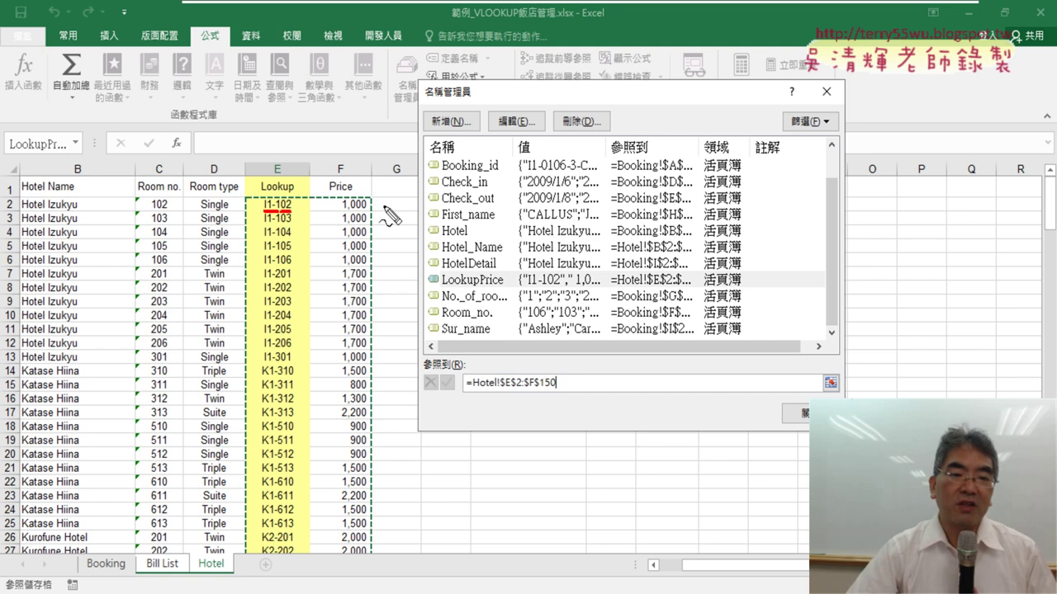
{"action": "left_click_drag", "start_coordinate": [344, 213], "coordinate": [369, 212]}
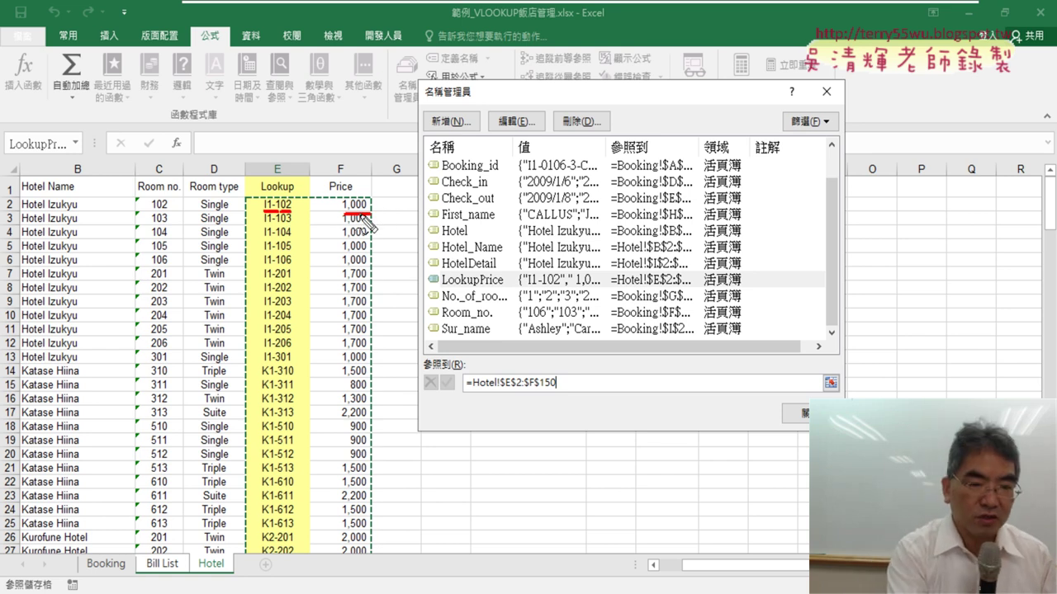
{"action": "scroll", "coordinate": [361, 216], "scroll_direction": "down", "scroll_amount": 1}
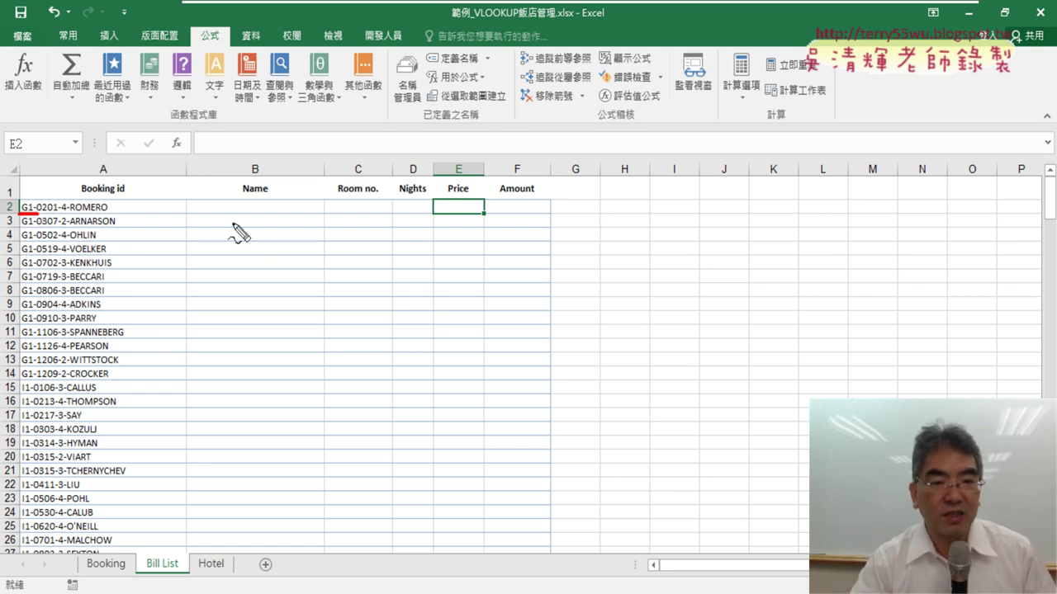
{"action": "left_click_drag", "start_coordinate": [345, 214], "coordinate": [401, 213]}
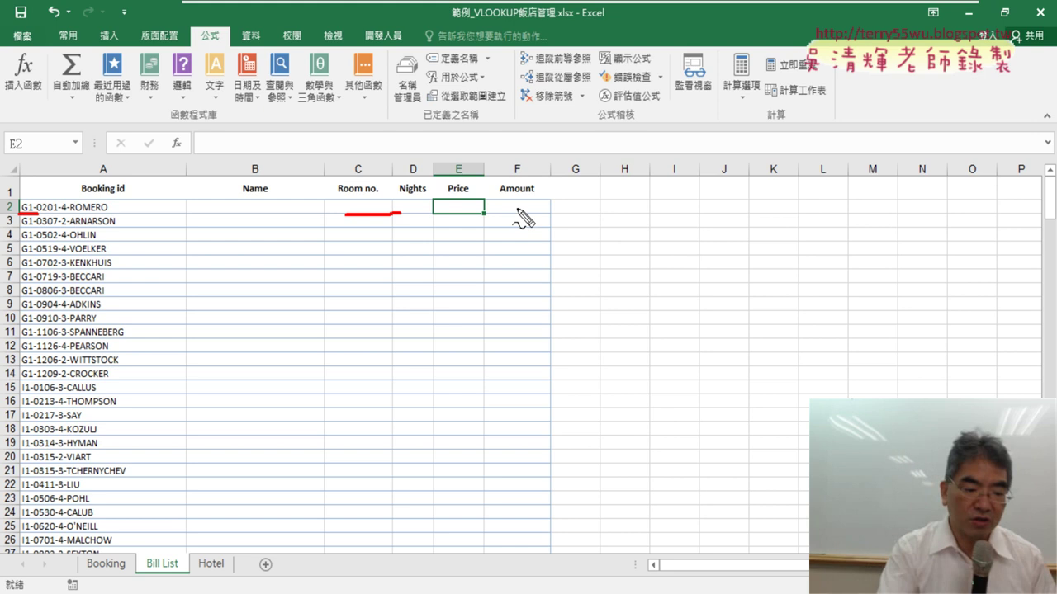
{"action": "key", "text": "Escape"}
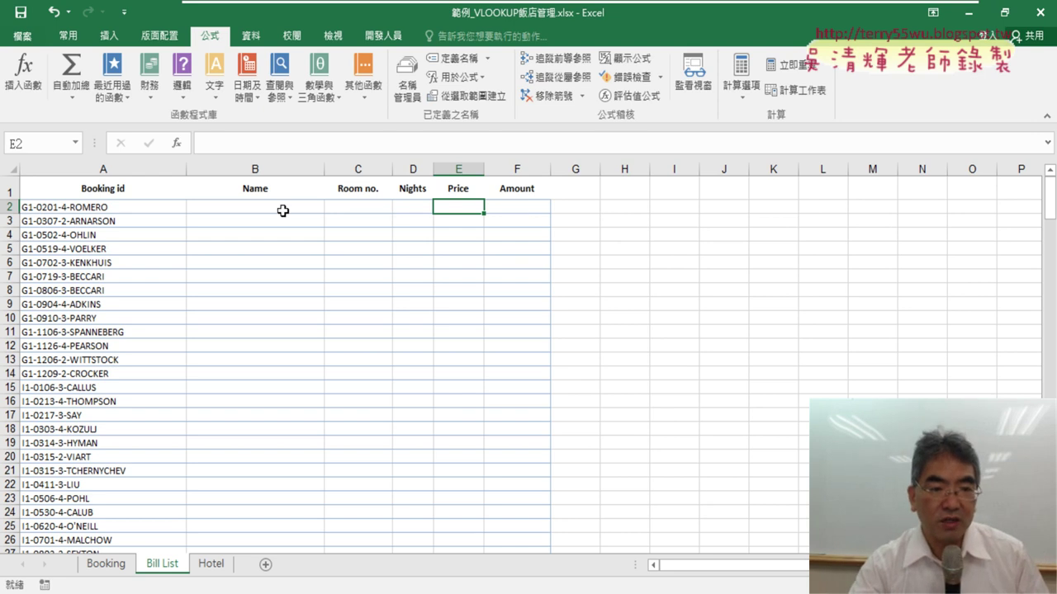
{"action": "left_click", "coordinate": [272, 211]}
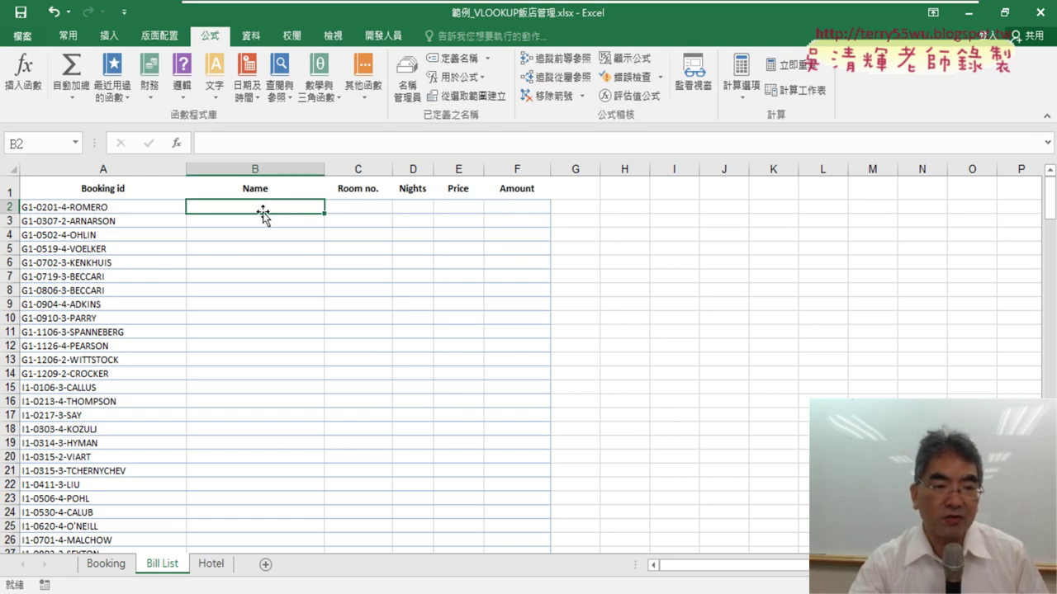
- Insert a VLOOKUP into B2 with A2 as lookup value, then list defined names for Table_array with F3
{"action": "left_click", "coordinate": [177, 143]}
{"action": "left_click_drag", "start_coordinate": [780, 241], "coordinate": [781, 281]}
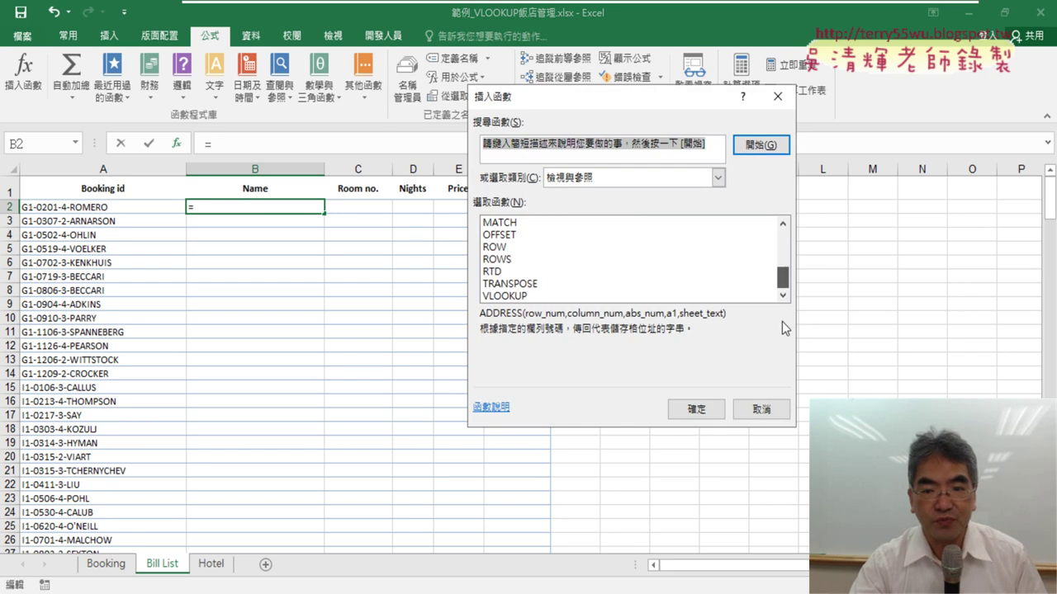
{"action": "double_click", "coordinate": [512, 295]}
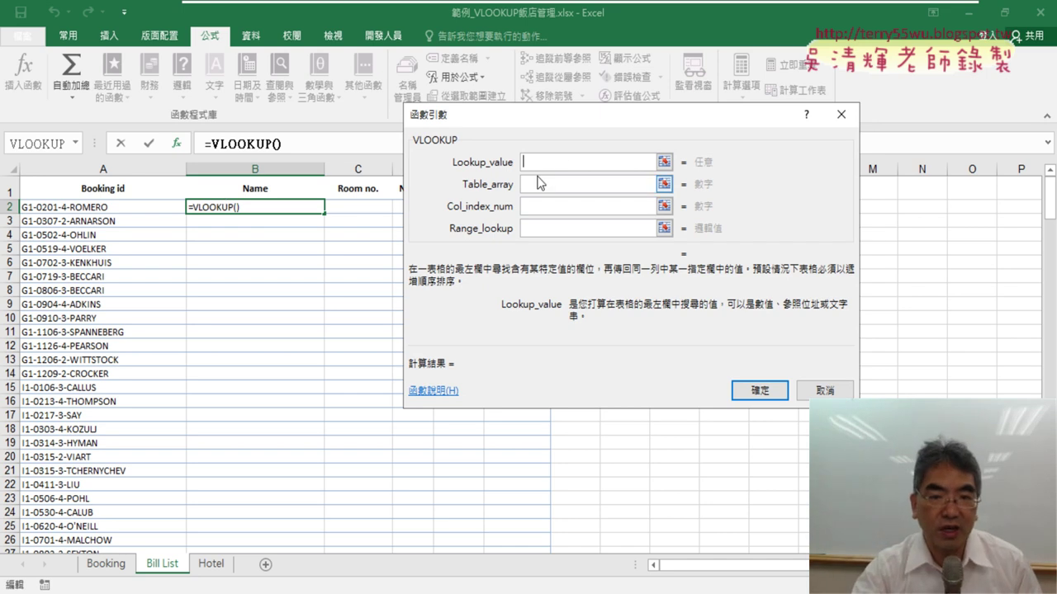
{"action": "left_click", "coordinate": [94, 209]}
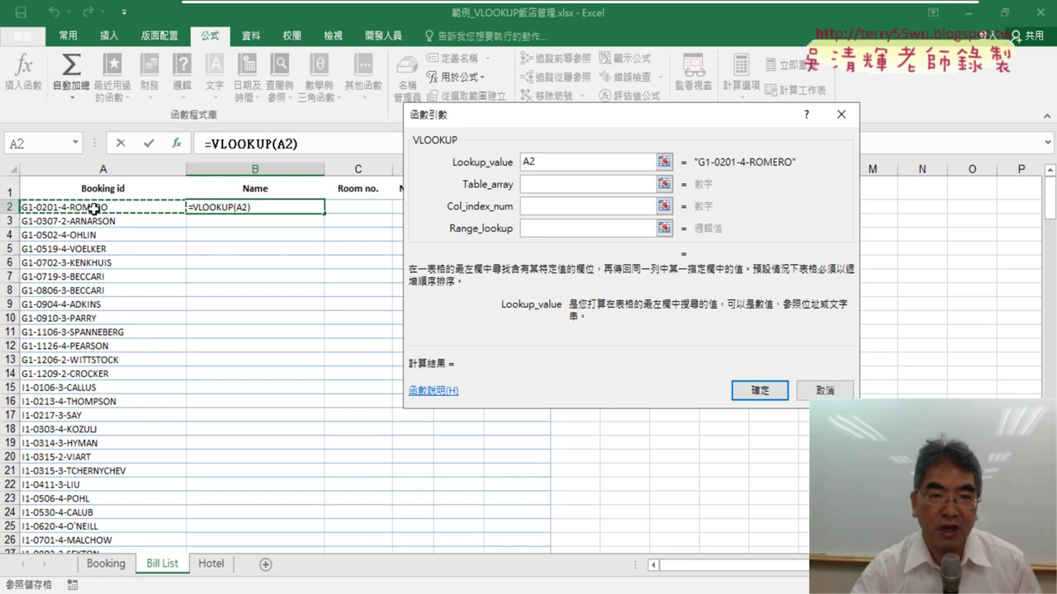
{"action": "left_click", "coordinate": [550, 180]}
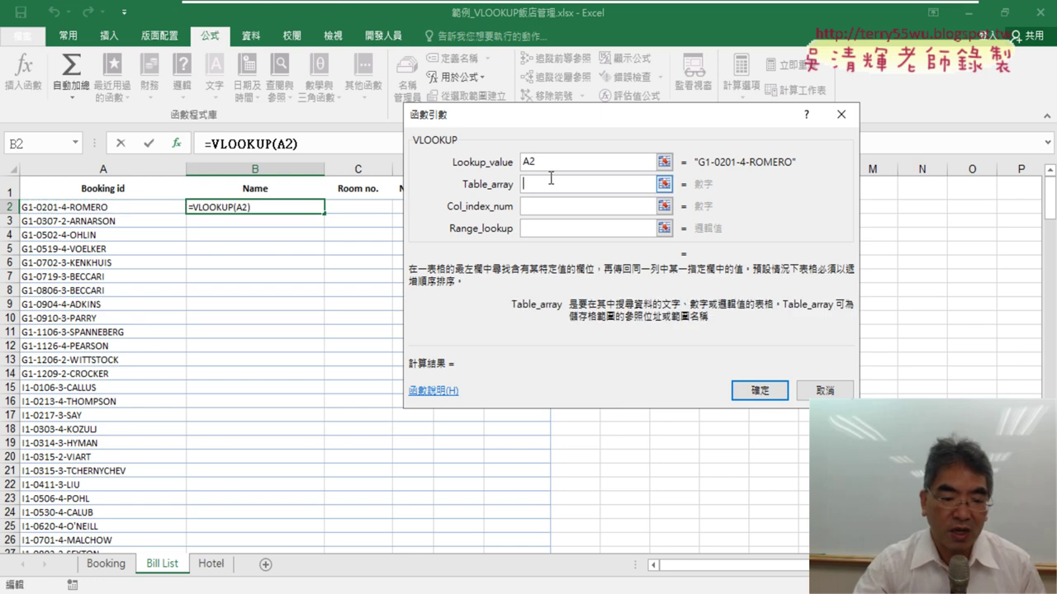
{"action": "key", "text": "F3"}
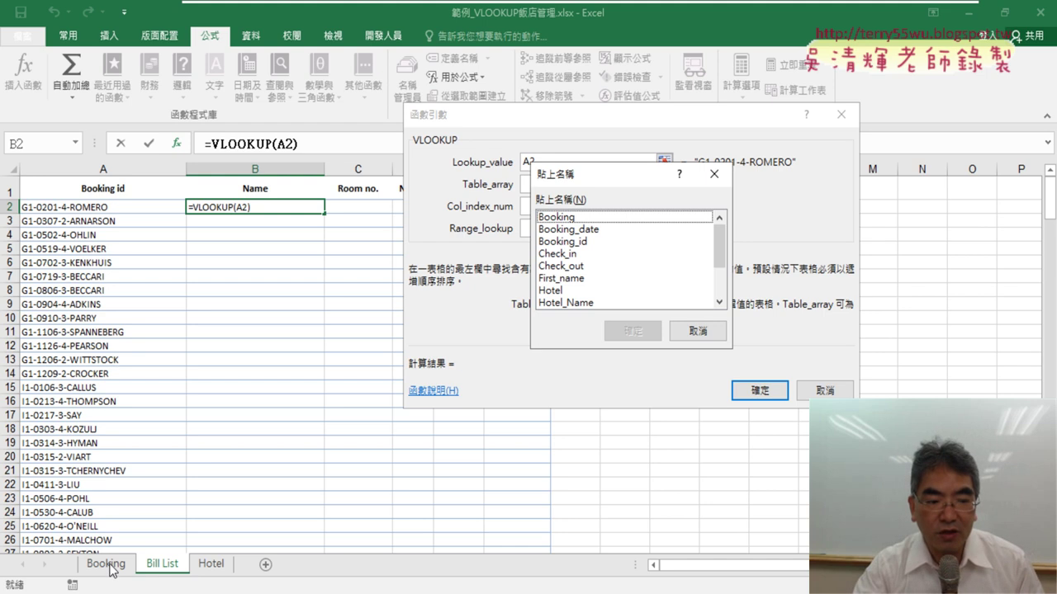
- Use the Booking named range as the table array, giving =VLOOKUP(A2,Booking)
{"action": "left_click", "coordinate": [588, 218]}
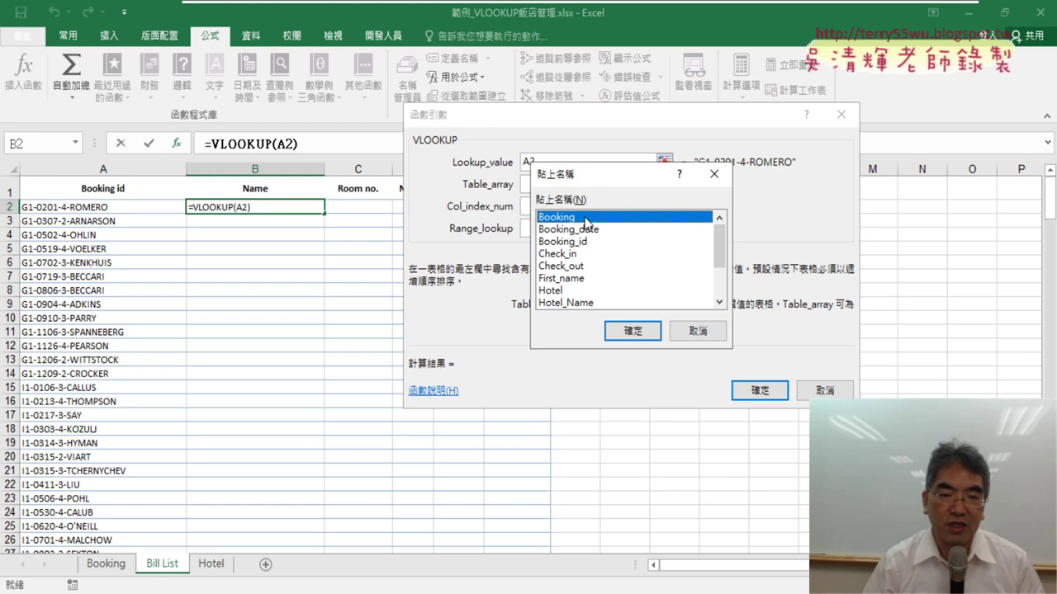
{"action": "left_click", "coordinate": [624, 331]}
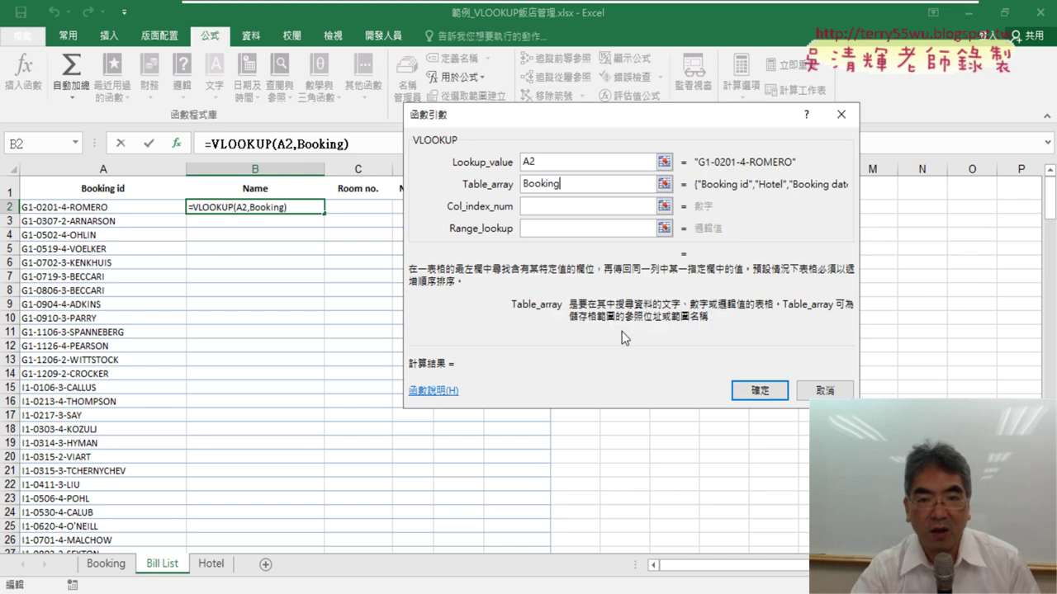
{"action": "left_click", "coordinate": [560, 205]}
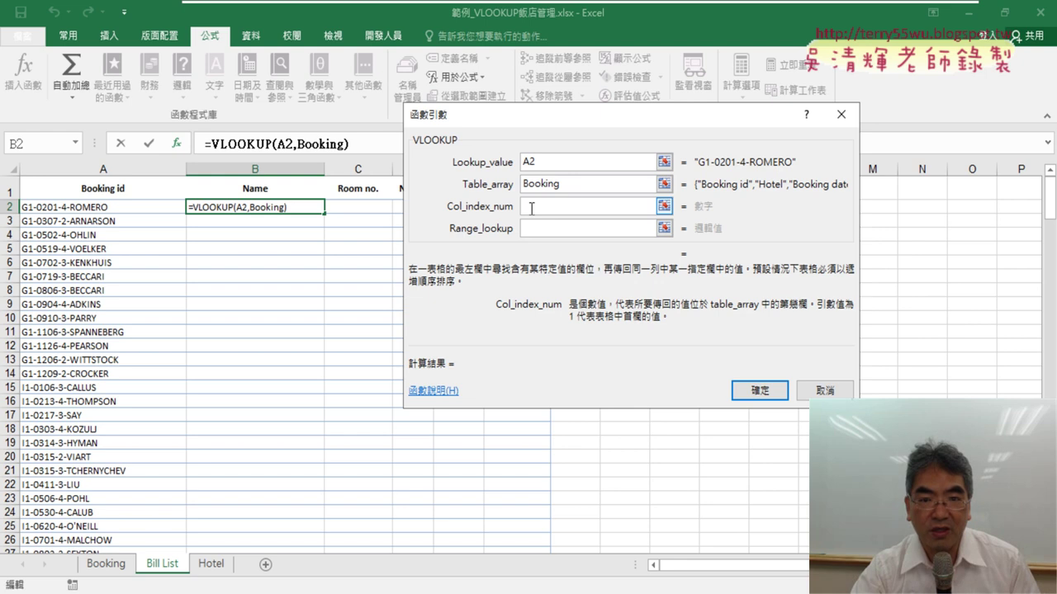
{"action": "left_click", "coordinate": [572, 185]}
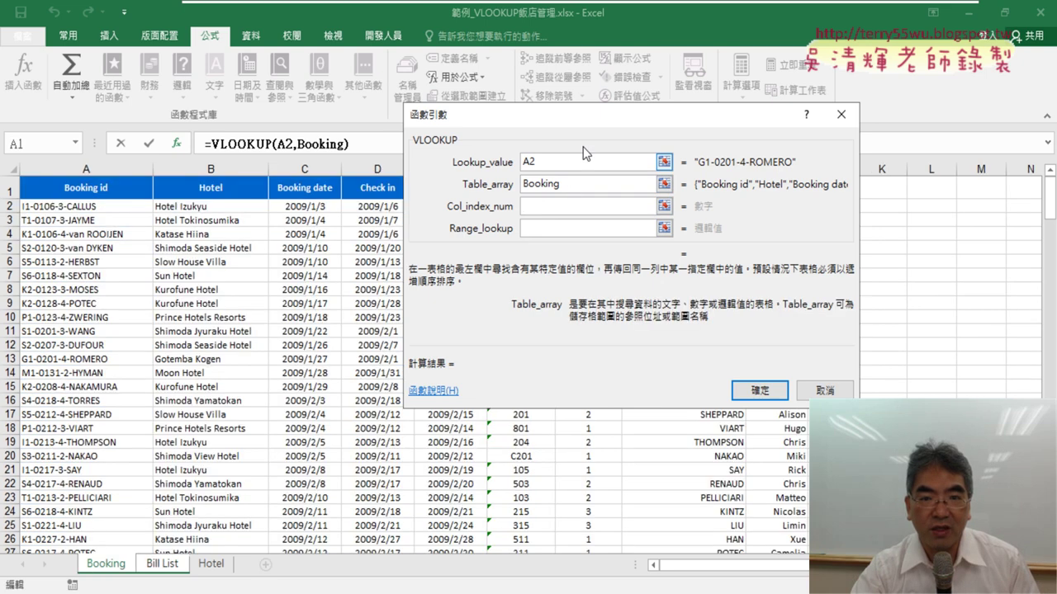
- Mark up the Booking table, noting First name is column 8 and Sur name column 9, then clear the ink
{"action": "left_click_drag", "start_coordinate": [588, 127], "coordinate": [537, 279]}
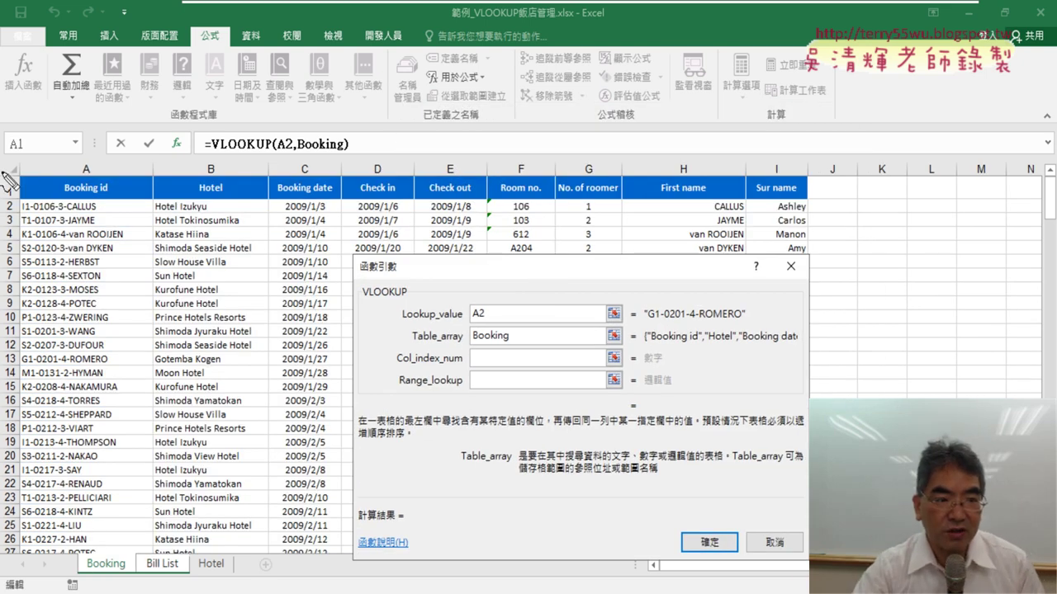
{"action": "left_click_drag", "start_coordinate": [14, 162], "coordinate": [23, 233]}
{"action": "left_click_drag", "start_coordinate": [814, 152], "coordinate": [814, 221]}
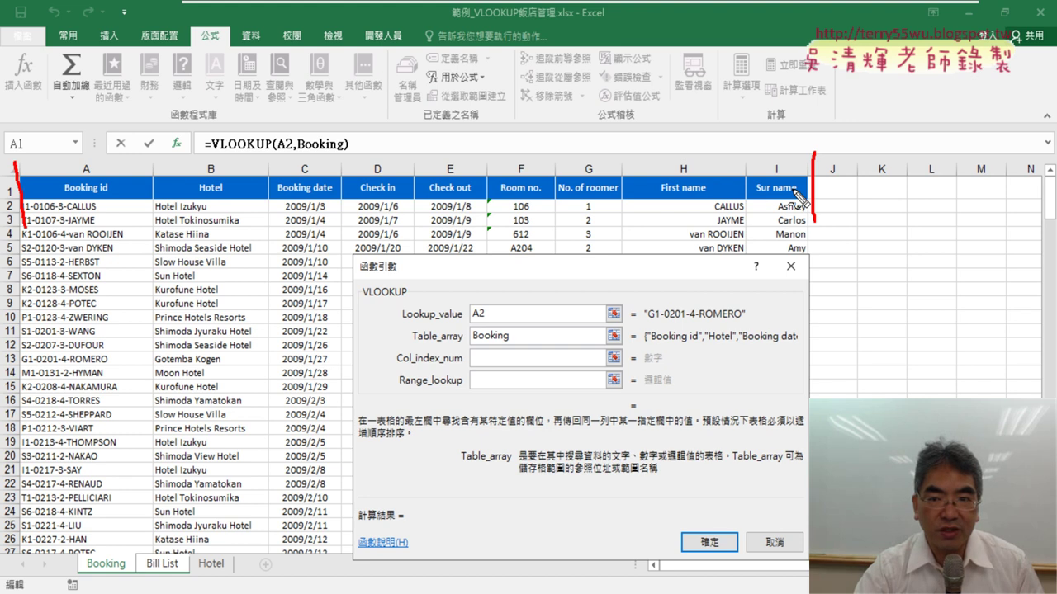
{"action": "mouse_move", "coordinate": [686, 183]}
{"action": "left_mouse_down"}
{"action": "mouse_move", "coordinate": [649, 143]}
{"action": "mouse_move", "coordinate": [690, 97]}
{"action": "left_mouse_up"}
{"action": "left_click_drag", "start_coordinate": [768, 191], "coordinate": [743, 190]}
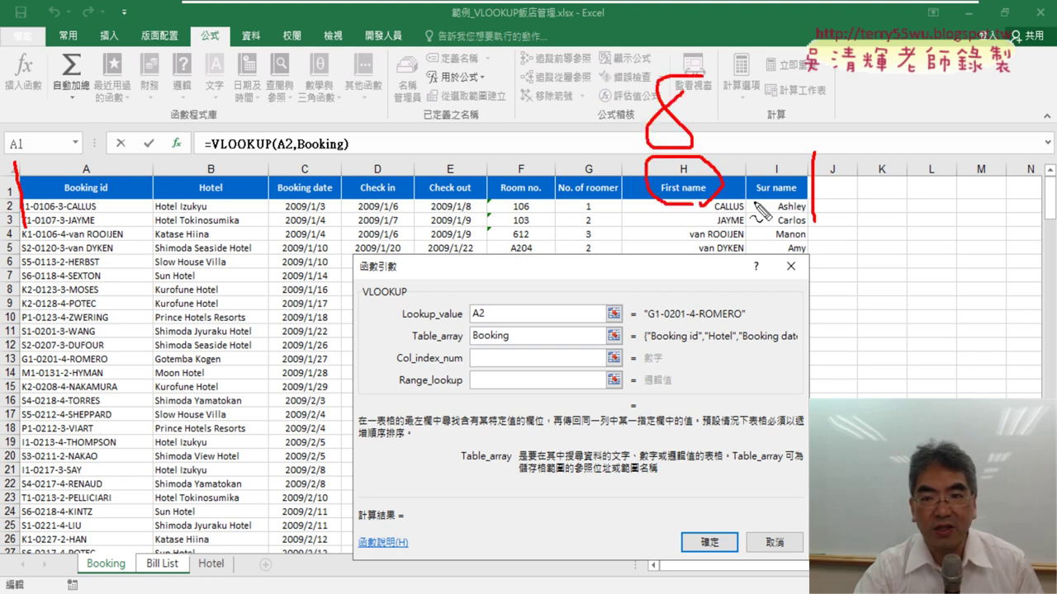
{"action": "mouse_move", "coordinate": [809, 89]}
{"action": "left_mouse_down"}
{"action": "mouse_move", "coordinate": [805, 79]}
{"action": "mouse_move", "coordinate": [768, 153]}
{"action": "left_mouse_up"}
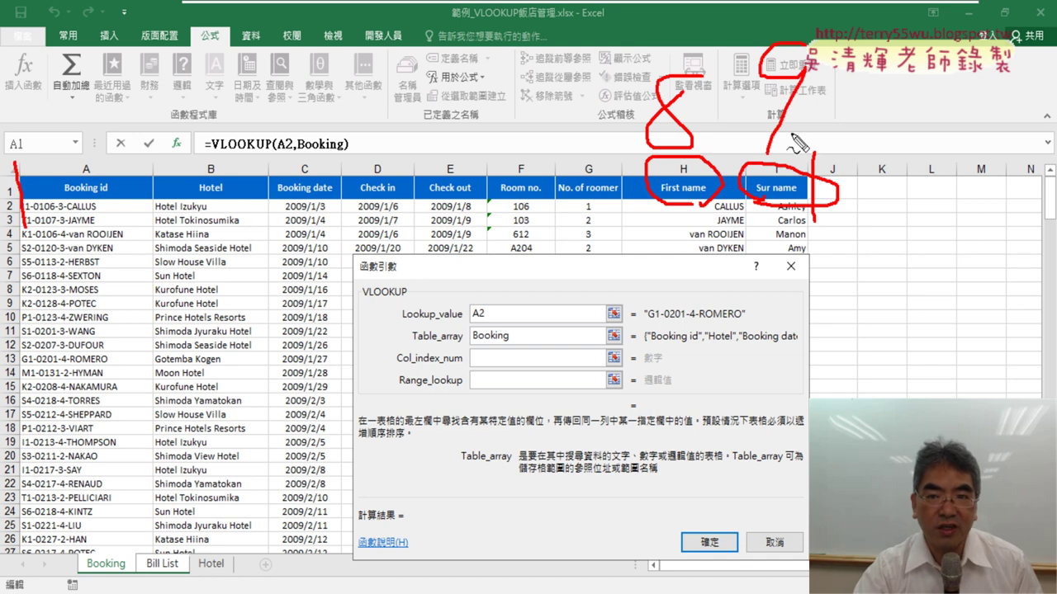
{"action": "key", "text": "Escape"}
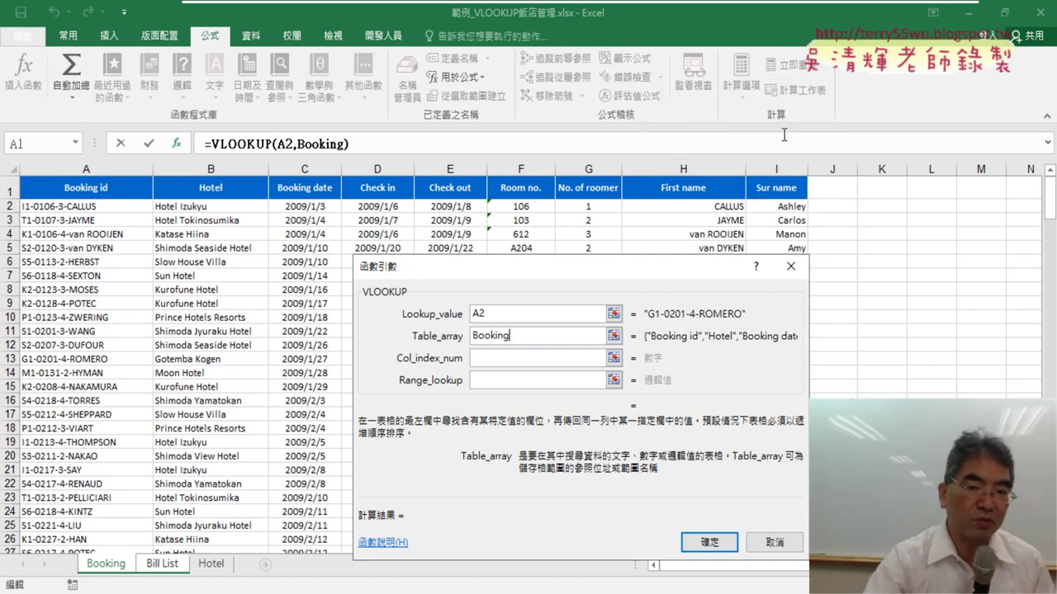
- Set column index 8 and range lookup 0, completing =VLOOKUP(A2,Booking,8,0) in B2
{"action": "left_click", "coordinate": [488, 365]}
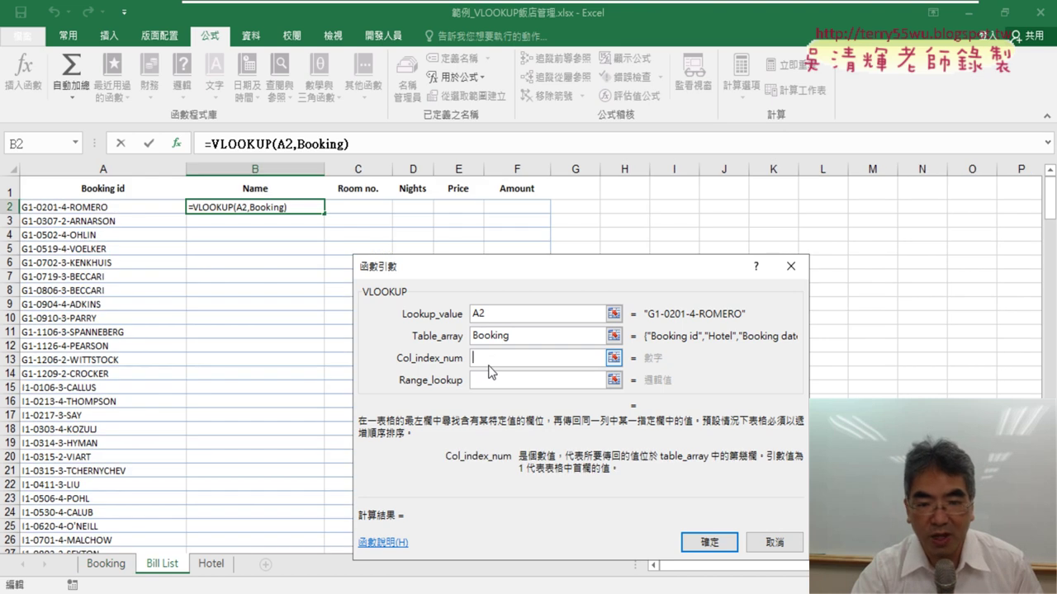
{"action": "type", "text": "8"}
{"action": "left_click", "coordinate": [498, 380]}
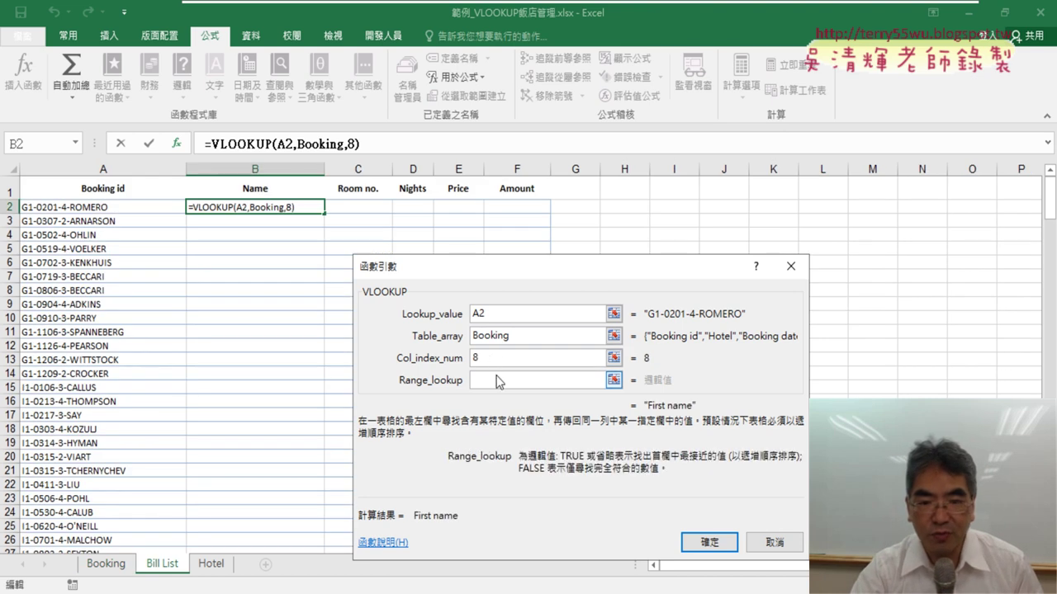
{"action": "type", "text": "0"}
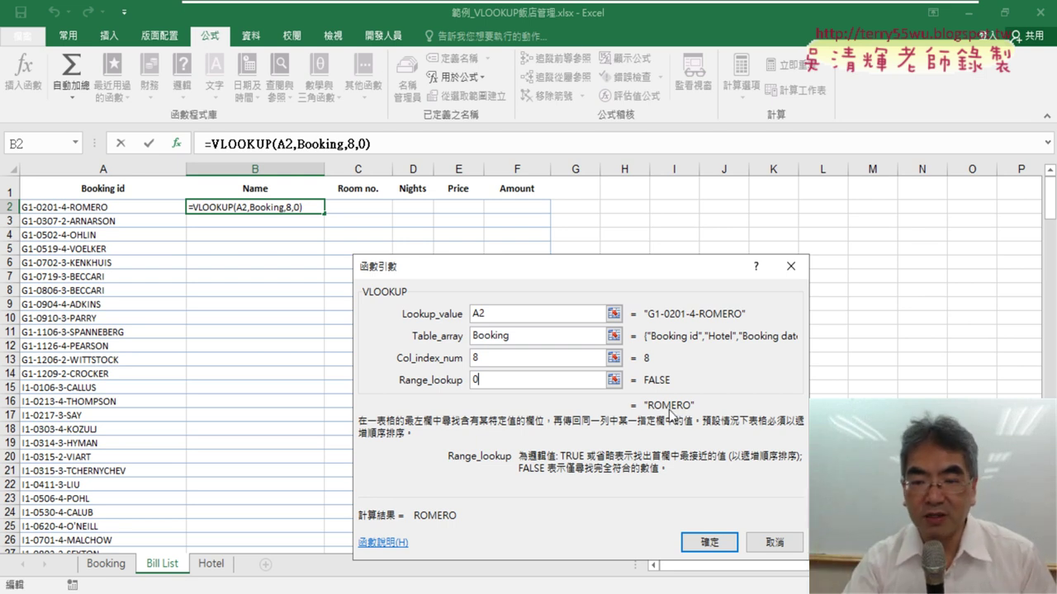
{"action": "left_click", "coordinate": [714, 545]}
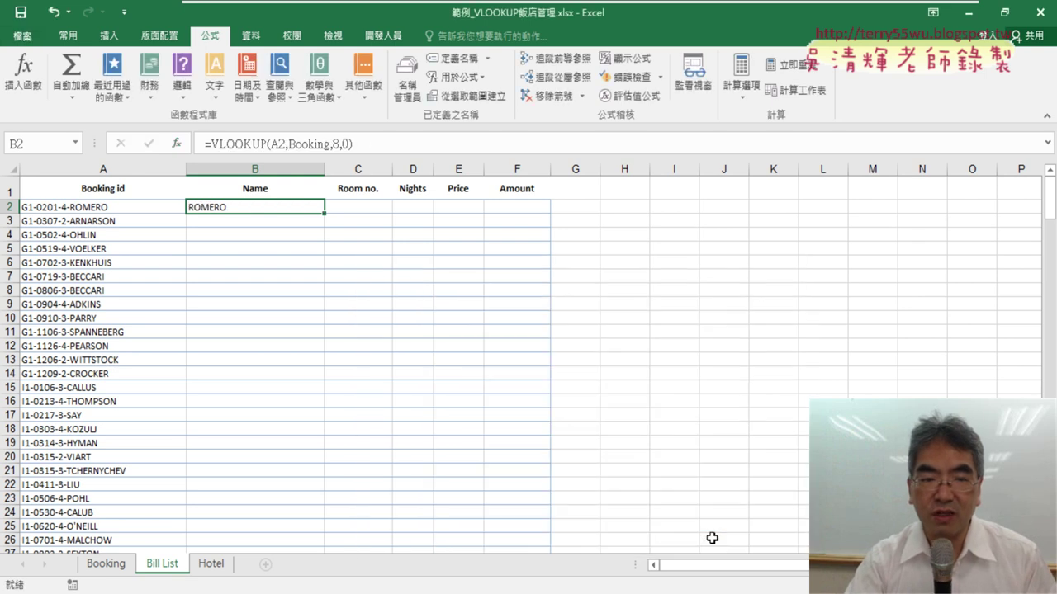
{"action": "left_click", "coordinate": [372, 146]}
{"action": "type", "text": "&"}
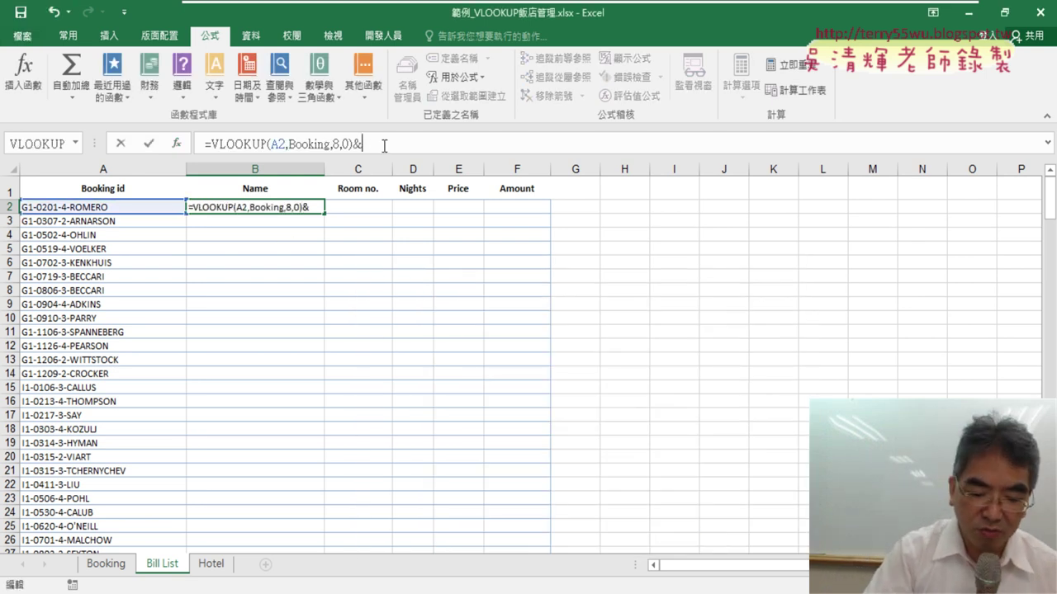
{"action": "type", "text": "\" "}
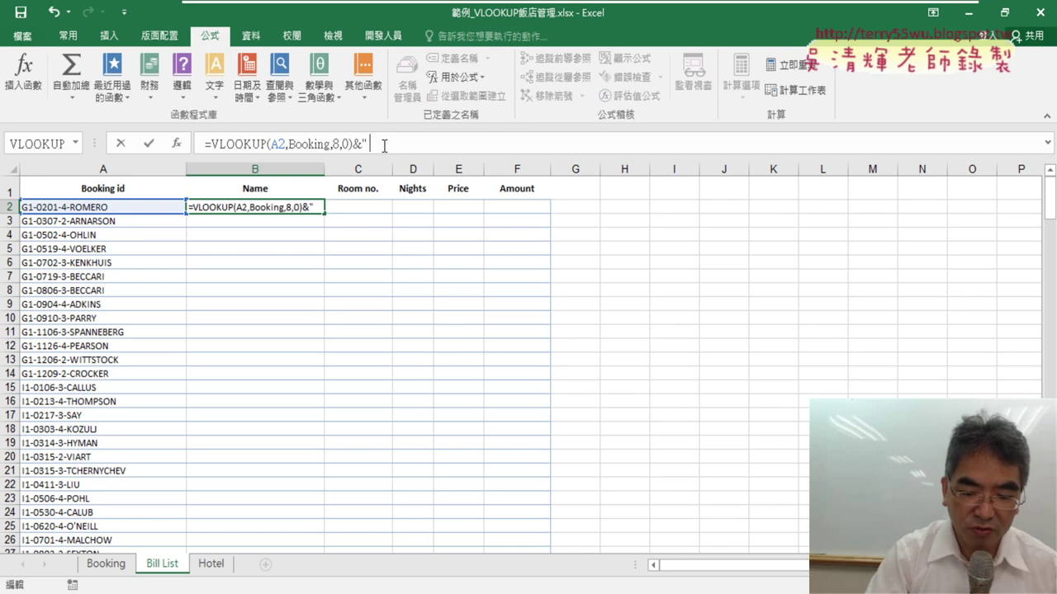
{"action": "type", "text": "\""}
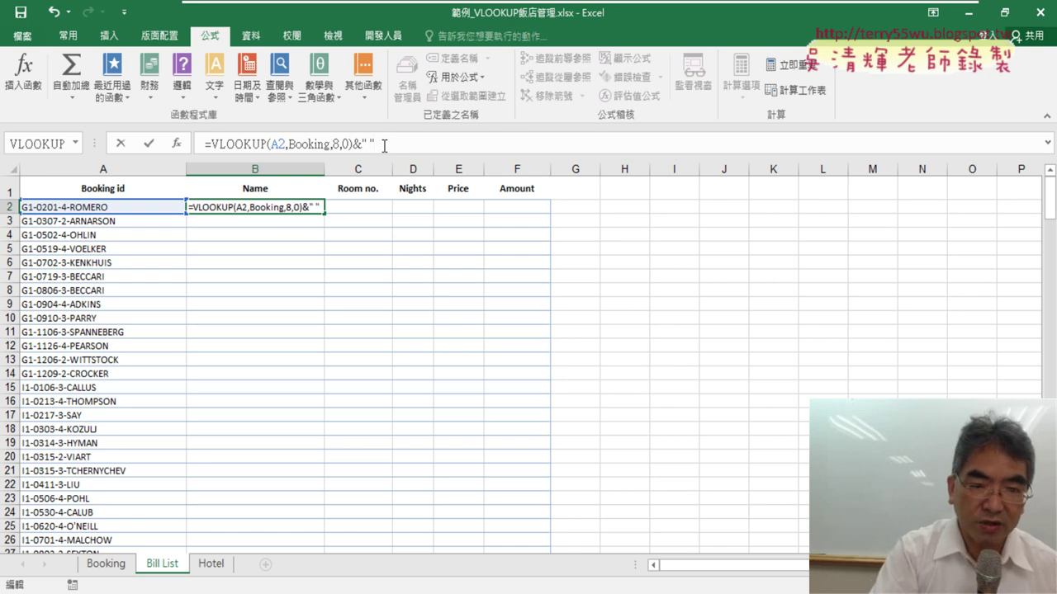
{"action": "type", "text": "&"}
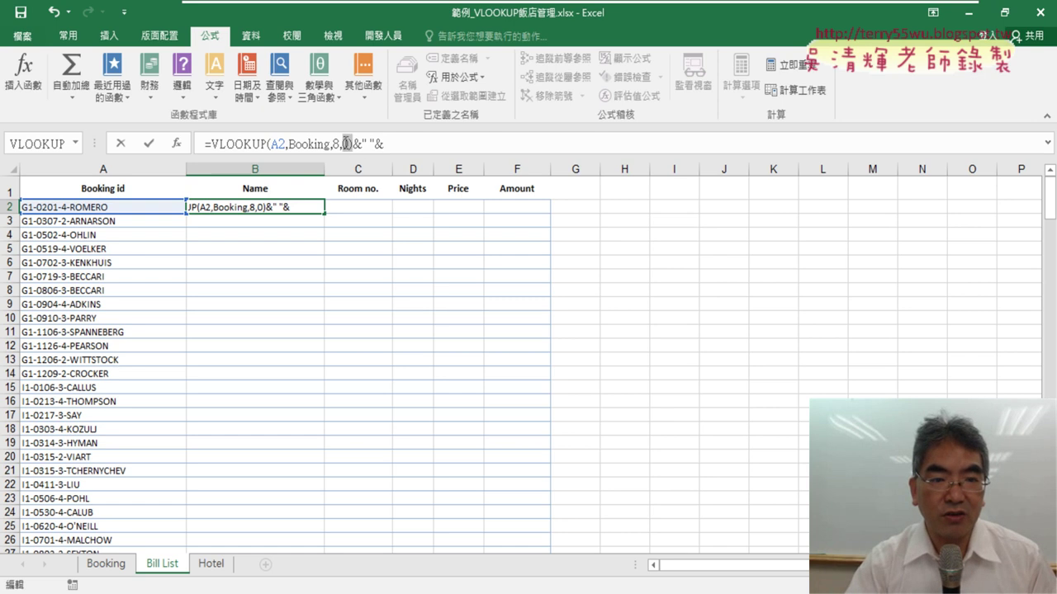
{"action": "left_click_drag", "start_coordinate": [346, 144], "coordinate": [221, 144]}
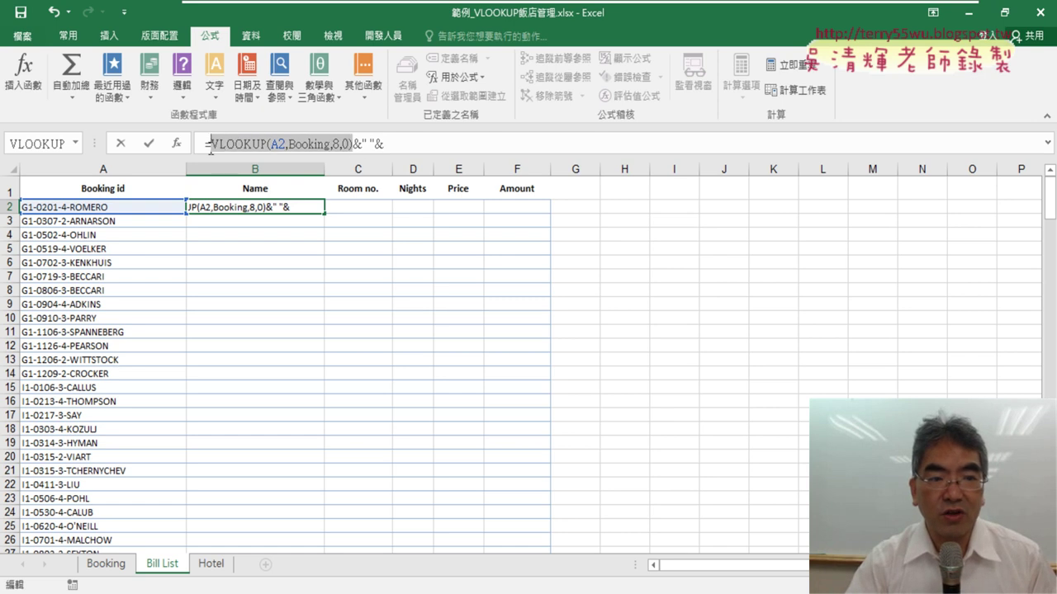
{"action": "right_click", "coordinate": [311, 149]}
{"action": "left_click", "coordinate": [353, 177]}
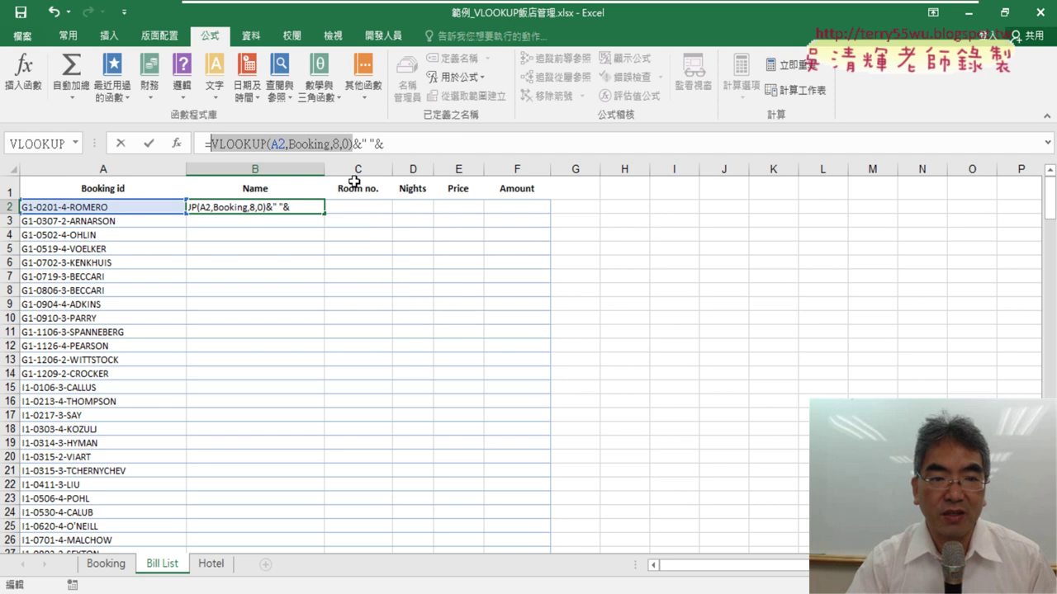
{"action": "left_click", "coordinate": [411, 143]}
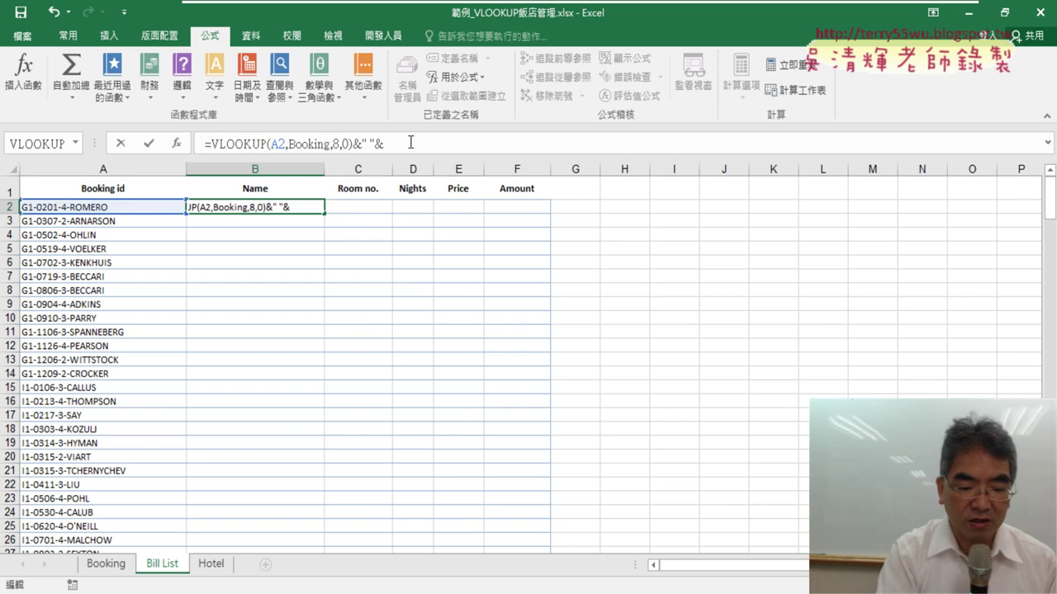
{"action": "key", "text": "ctrl+v"}
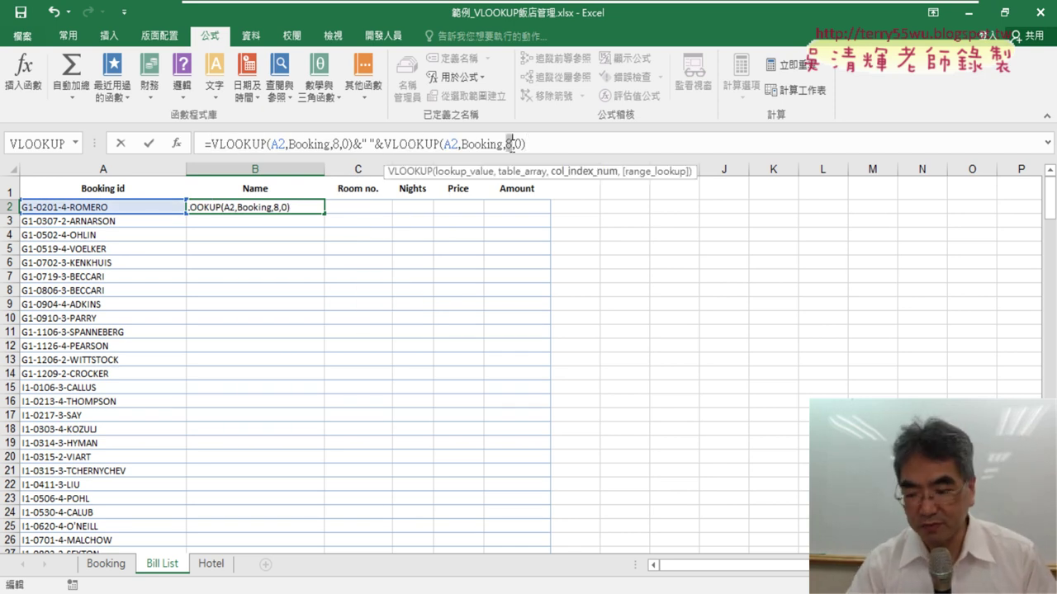
{"action": "type", "text": "9"}
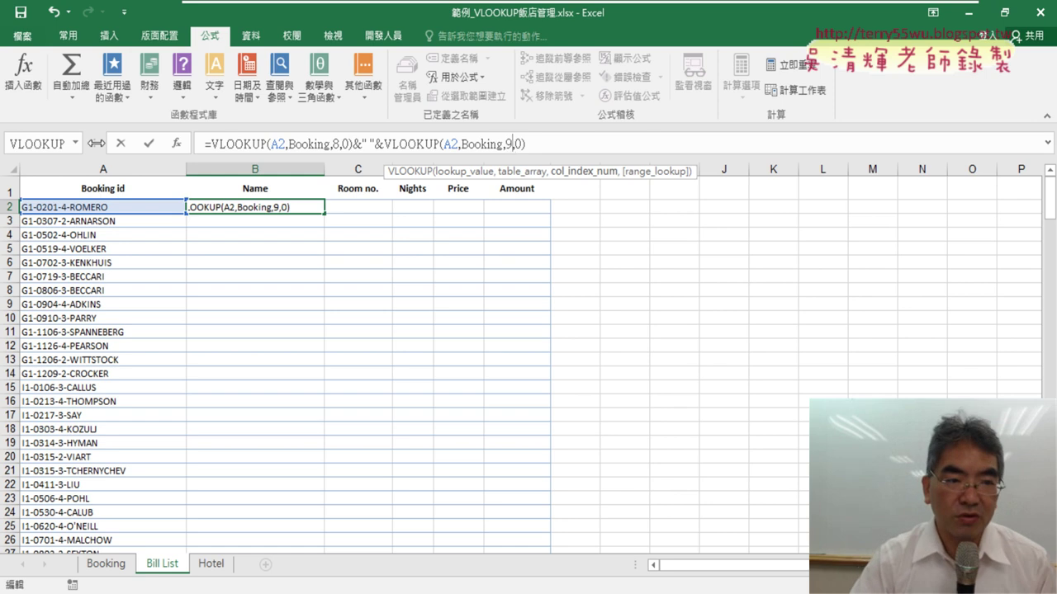
{"action": "left_click", "coordinate": [149, 144]}
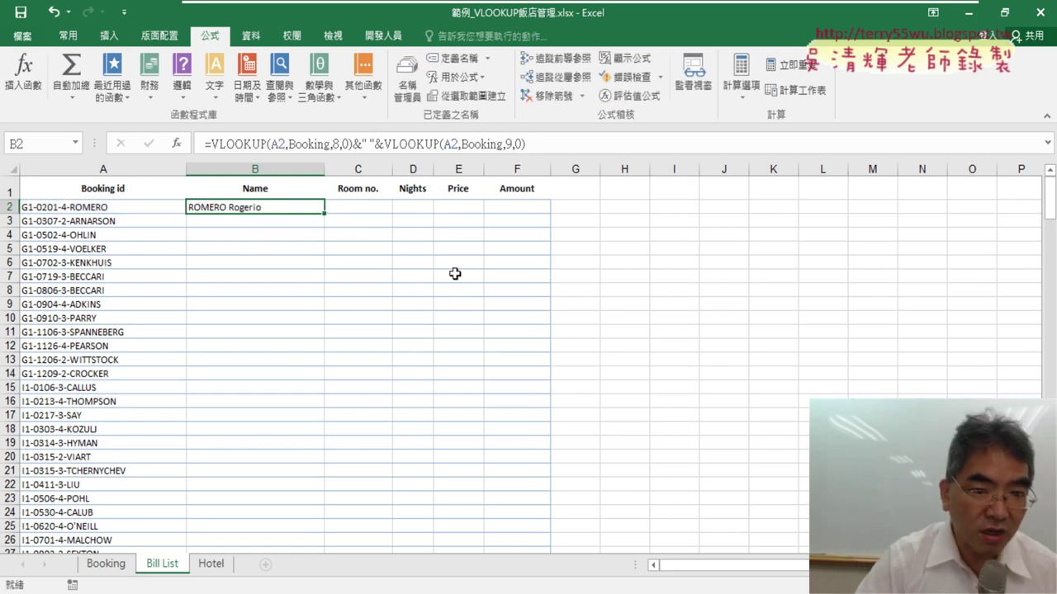
- Check which Booking column holds Room no. and copy the first lookup from B2's formula
{"action": "left_click", "coordinate": [381, 208]}
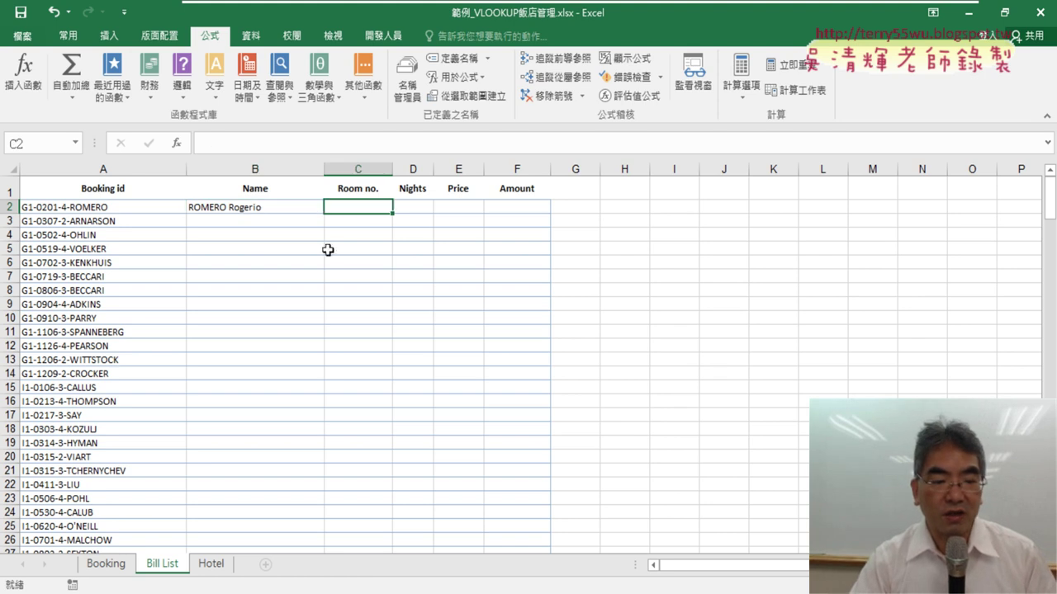
{"action": "left_click", "coordinate": [99, 564]}
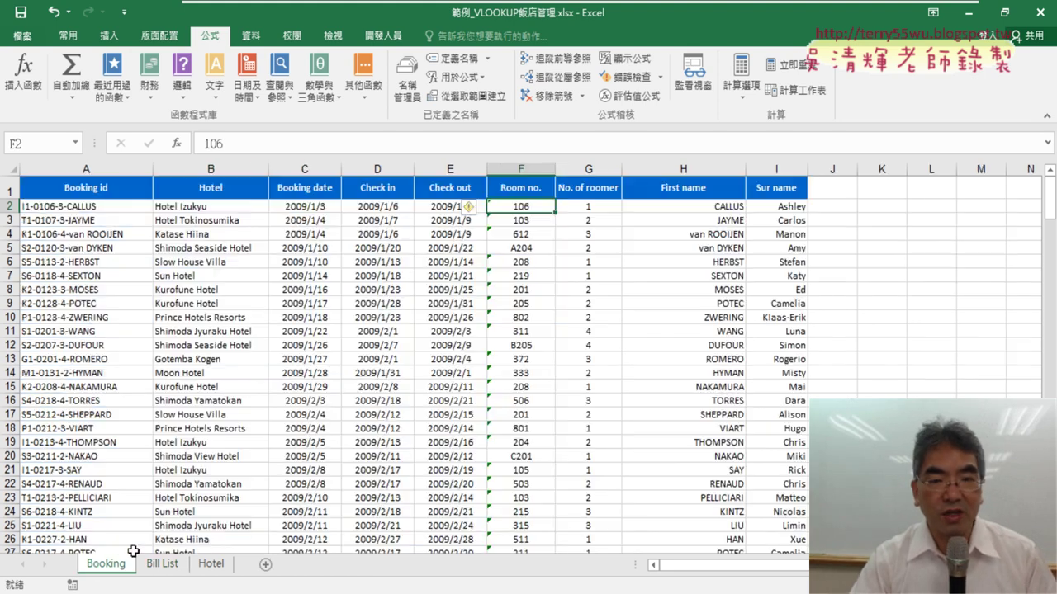
{"action": "left_click", "coordinate": [531, 164]}
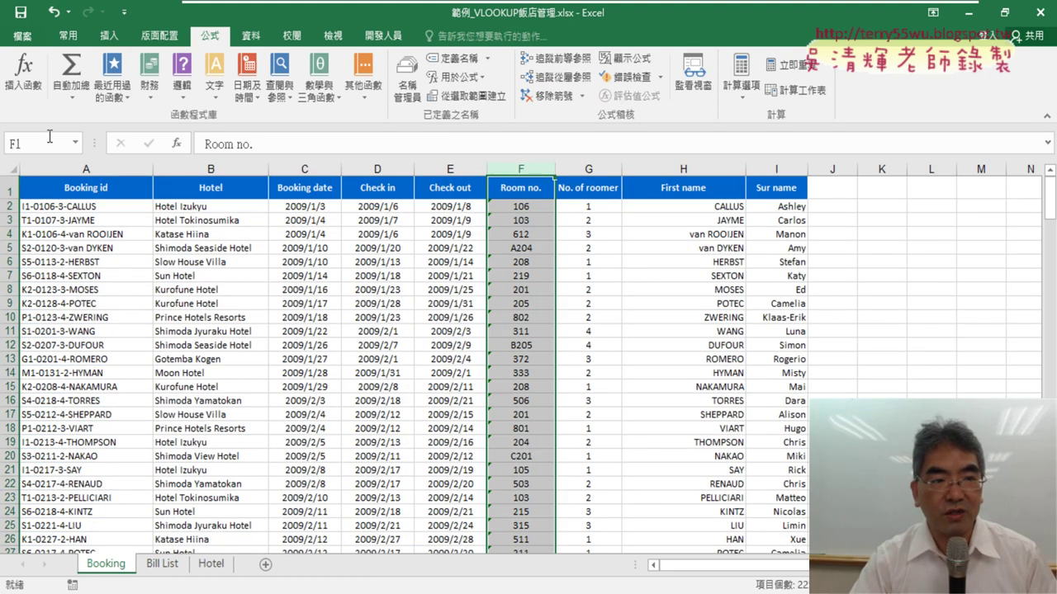
{"action": "left_click", "coordinate": [162, 565]}
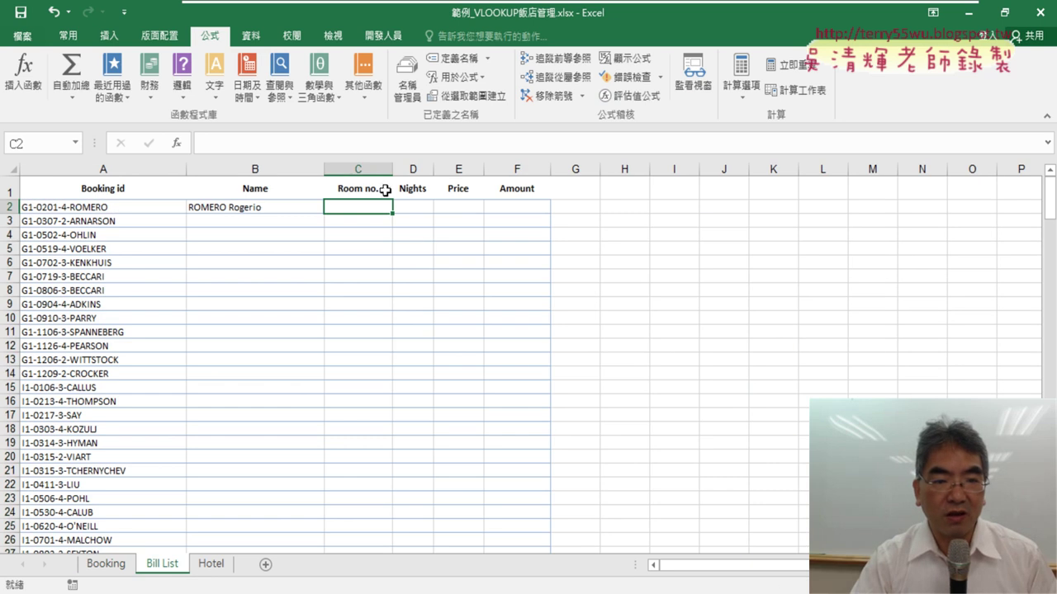
{"action": "left_click", "coordinate": [253, 210]}
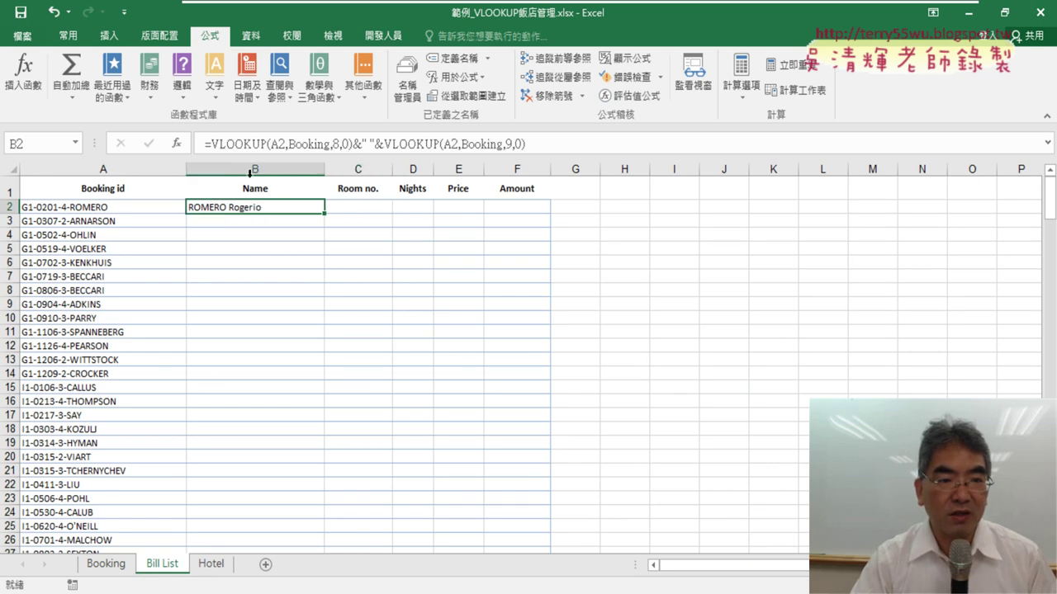
{"action": "left_click_drag", "start_coordinate": [359, 143], "coordinate": [205, 144]}
{"action": "key", "text": "ctrl+c"}
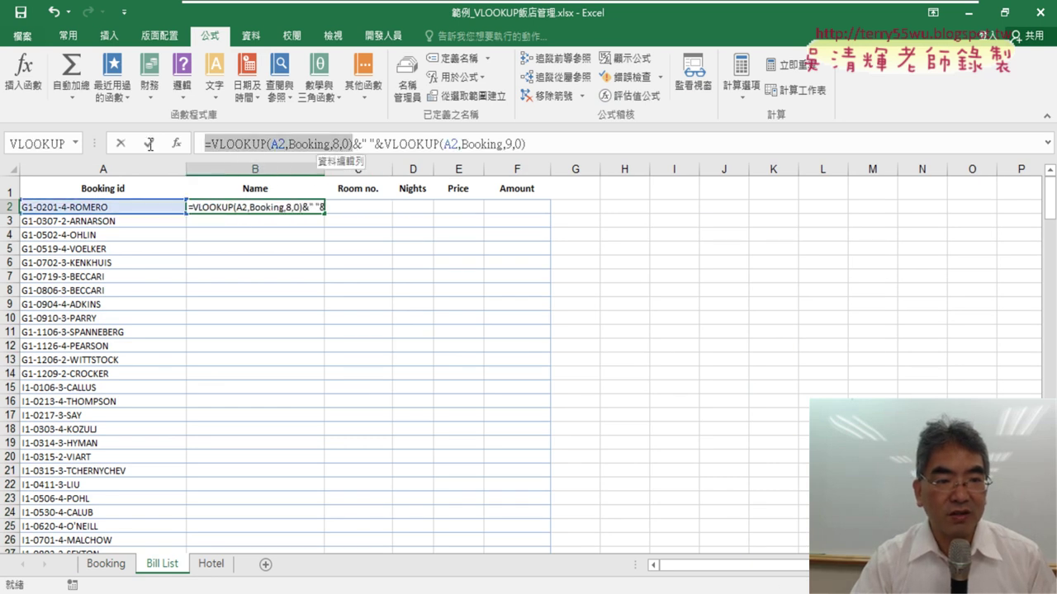
{"action": "right_click", "coordinate": [248, 149]}
{"action": "key", "text": "Escape"}
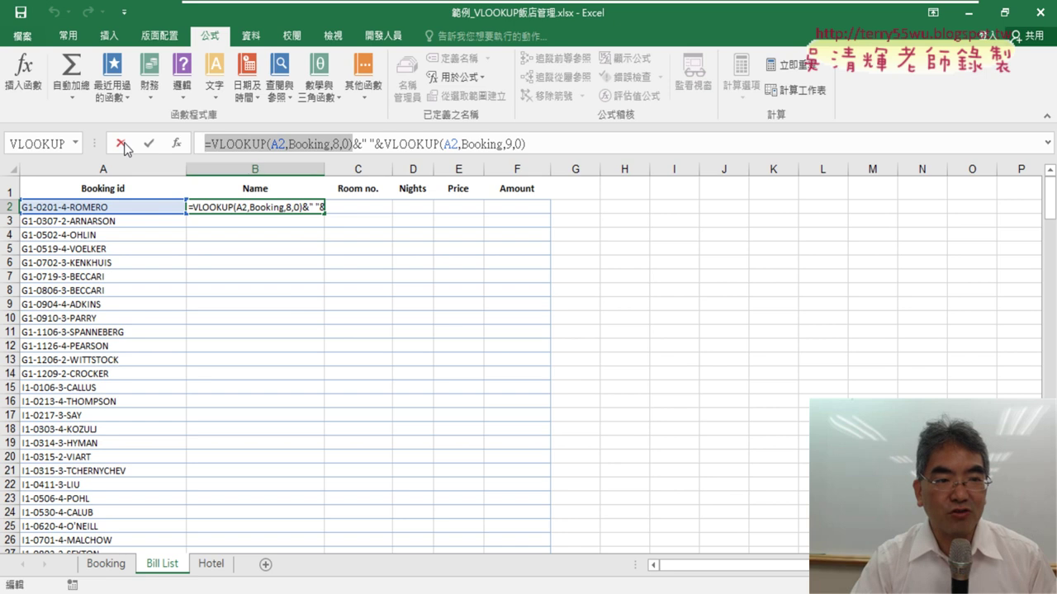
{"action": "left_click", "coordinate": [121, 145]}
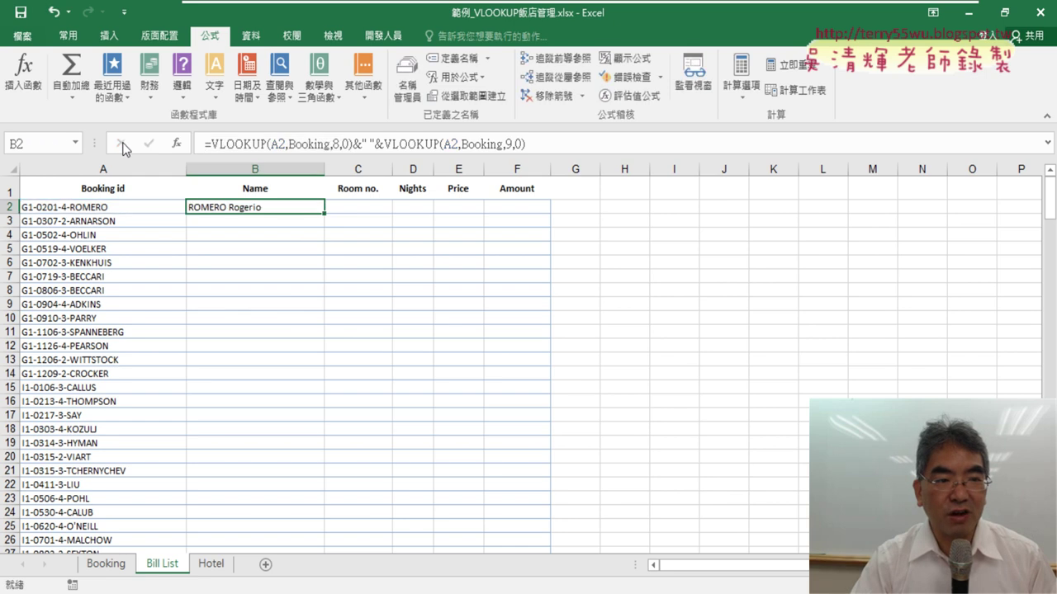
- Enter =VLOOKUP(A2,Booking,6,0) in C2 so Room no. shows 372
{"action": "left_click", "coordinate": [370, 209]}
{"action": "left_click", "coordinate": [256, 145]}
{"action": "right_click", "coordinate": [256, 145]}
{"action": "left_click", "coordinate": [285, 210]}
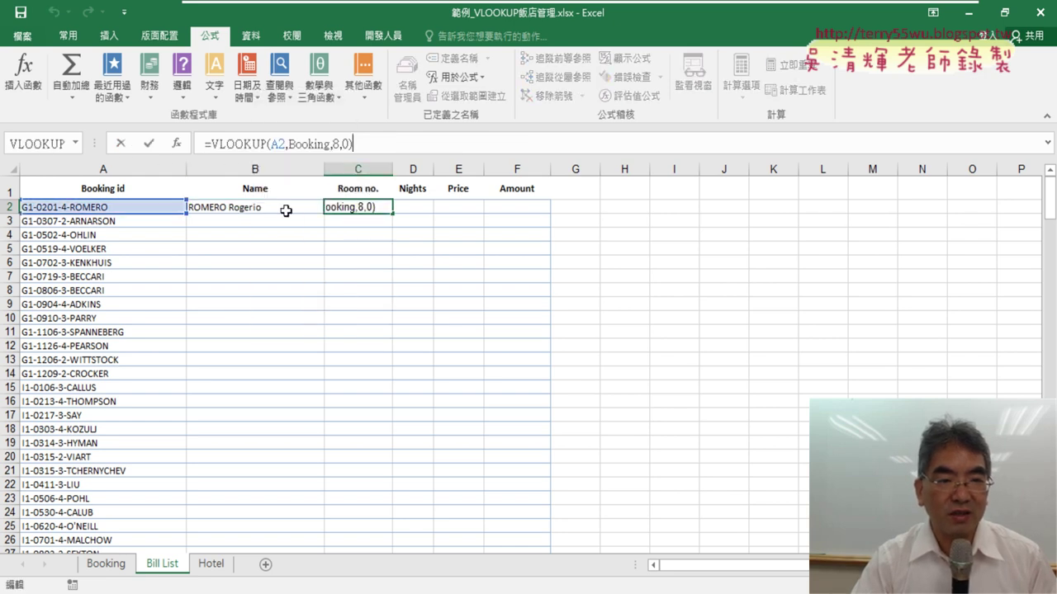
{"action": "double_click", "coordinate": [338, 145]}
{"action": "type", "text": "6"}
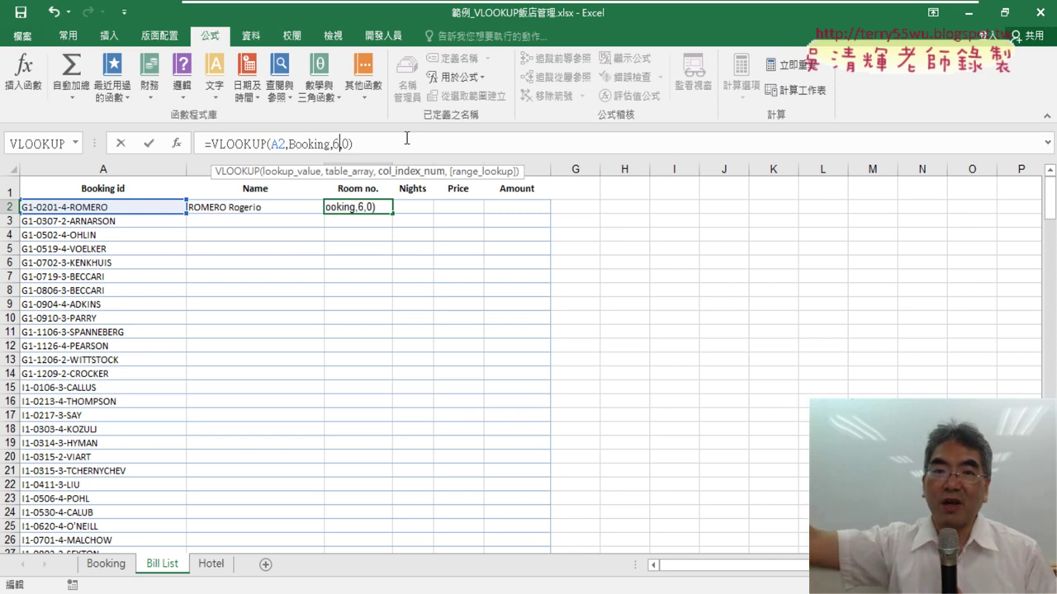
{"action": "left_click", "coordinate": [150, 146]}
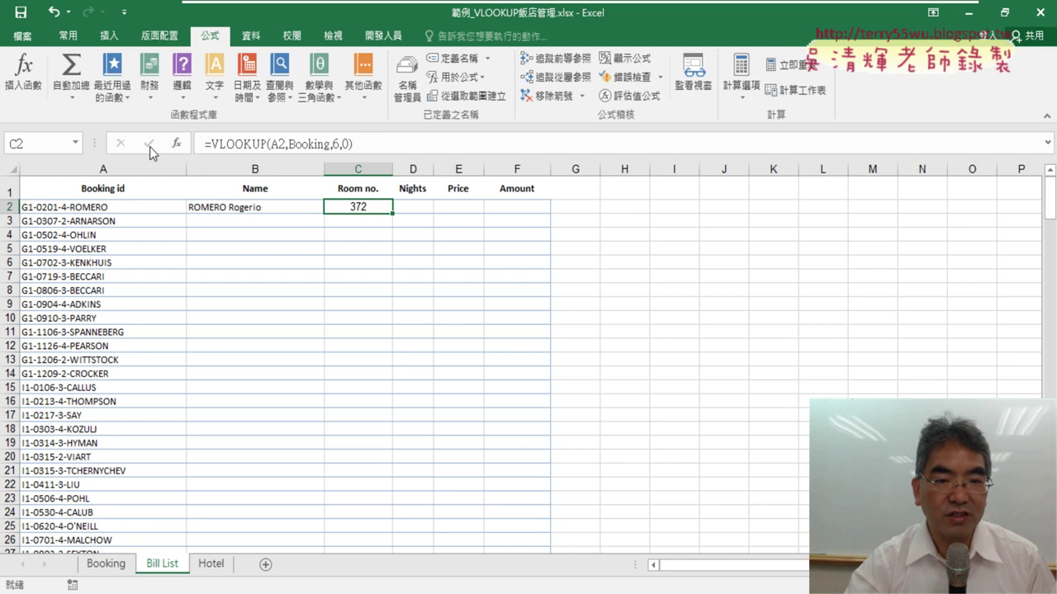
{"action": "left_click", "coordinate": [420, 208]}
- Check Booking's date columns and paste the VLOOKUP into D2 for the check-out date (column 5)
{"action": "left_click", "coordinate": [126, 568]}
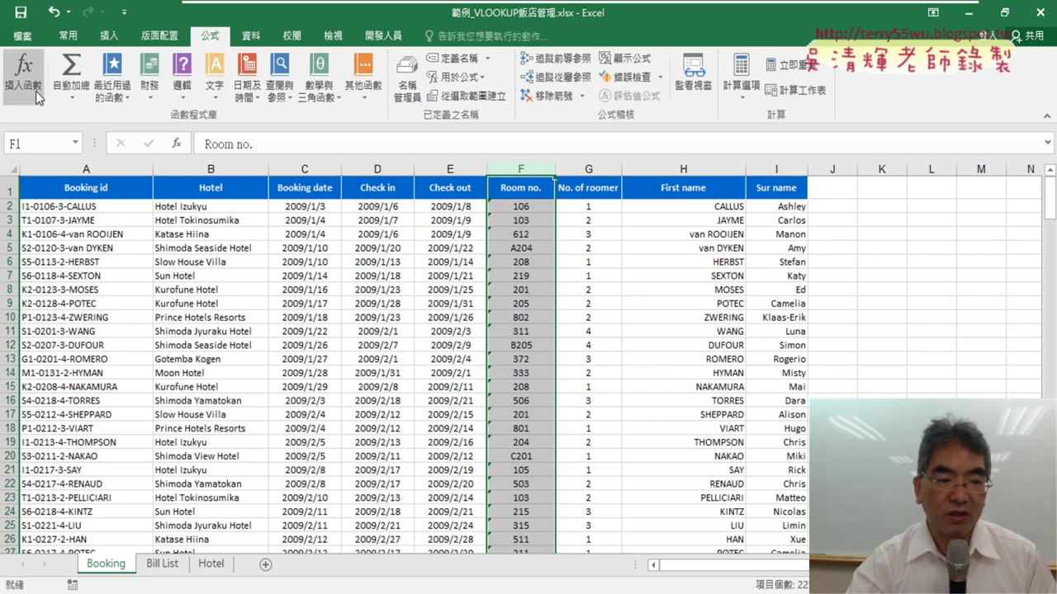
{"action": "left_click", "coordinate": [163, 568]}
{"action": "left_click", "coordinate": [275, 143]}
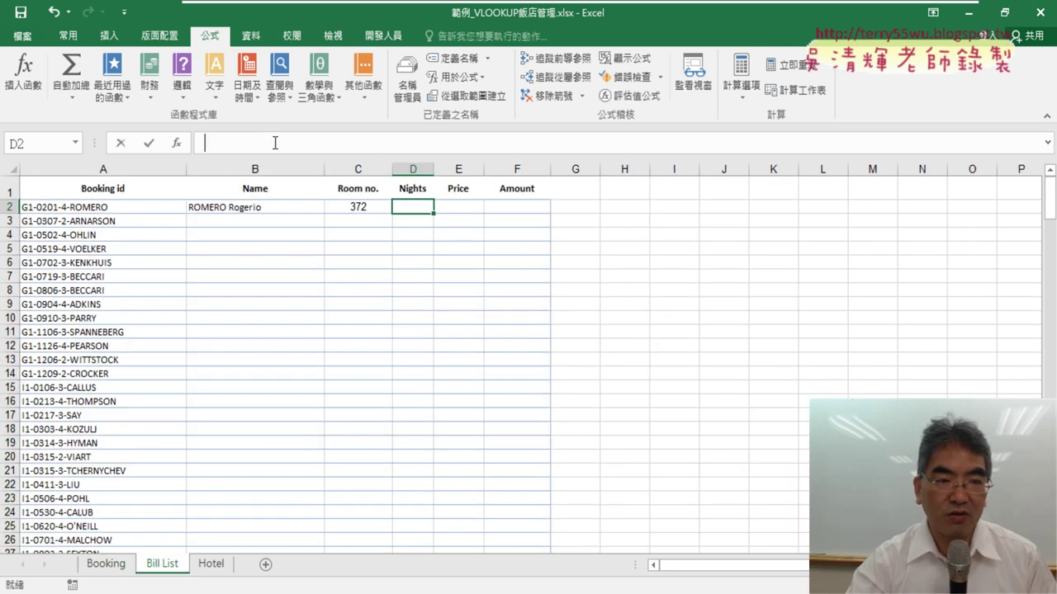
{"action": "right_click", "coordinate": [275, 143]}
{"action": "left_click", "coordinate": [306, 215]}
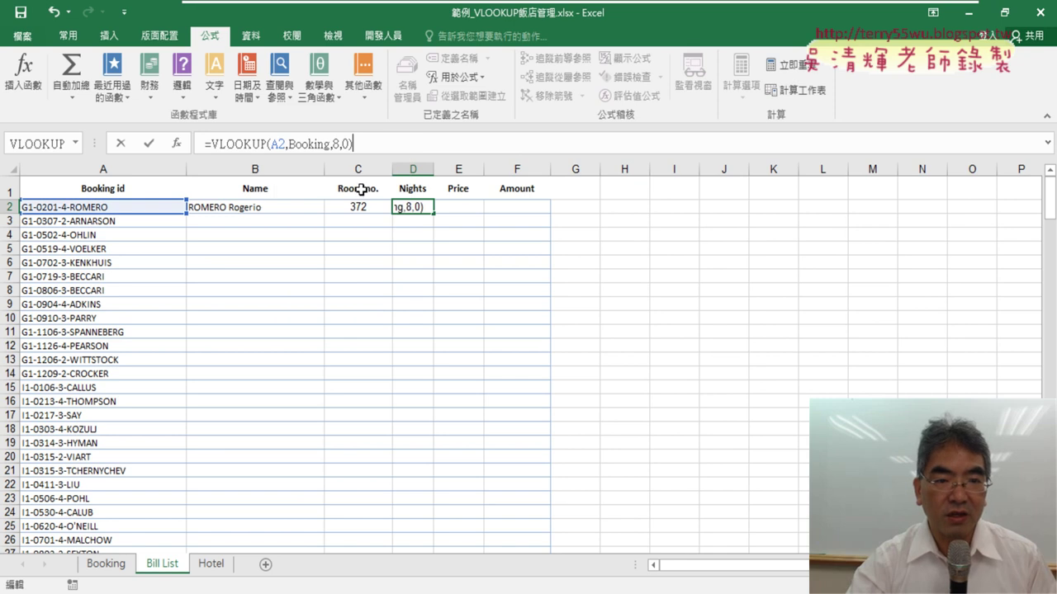
{"action": "double_click", "coordinate": [335, 144]}
{"action": "type", "text": "5"}
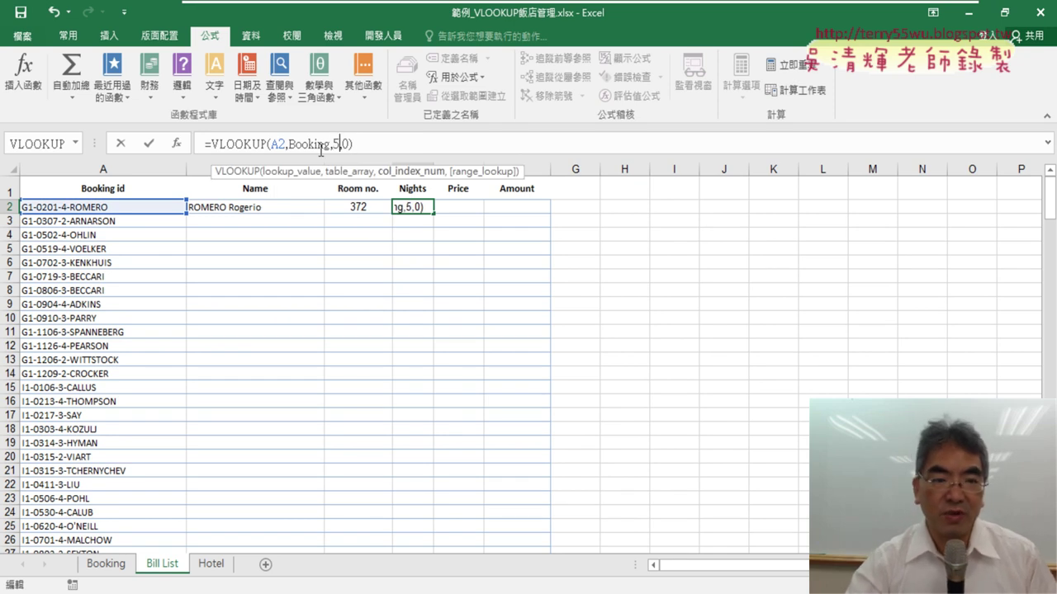
- Subtract a second lookup using column 4 (check-in) so D2's Nights returns 3
{"action": "left_click", "coordinate": [396, 145]}
{"action": "type", "text": "-"}
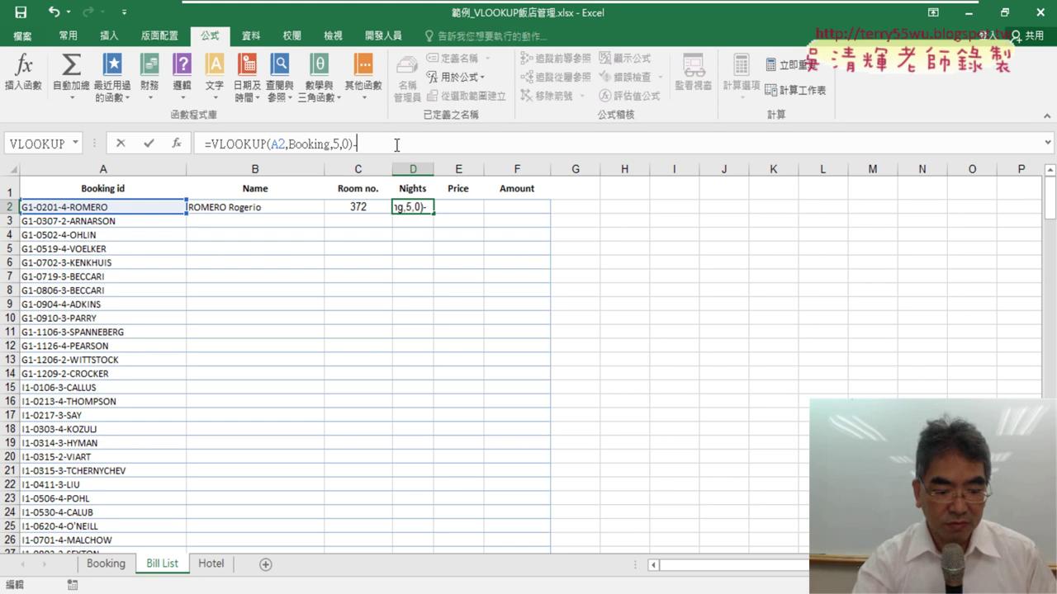
{"action": "key", "text": "ctrl+v"}
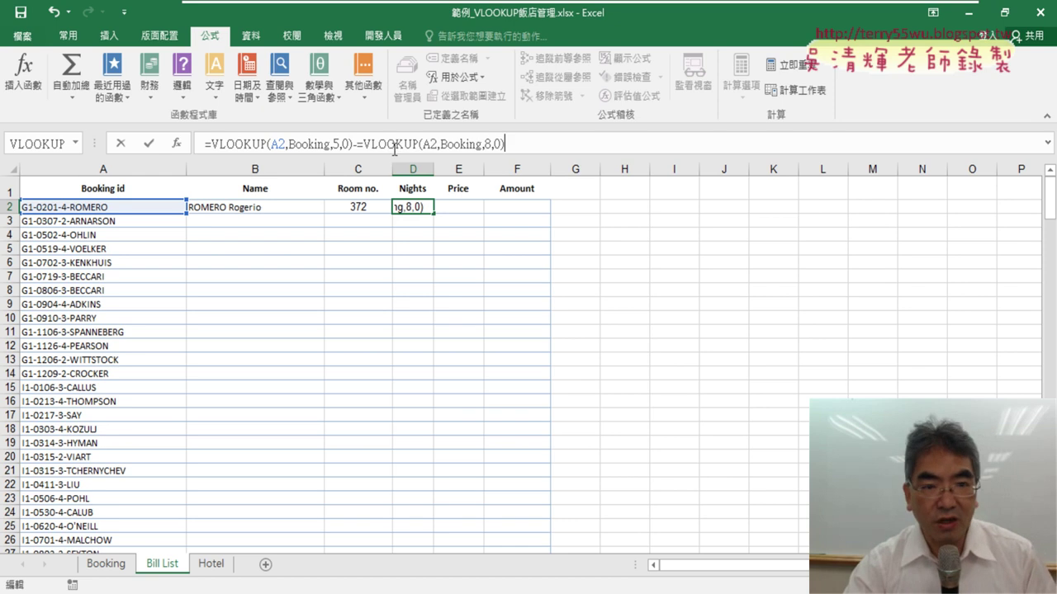
{"action": "left_click", "coordinate": [362, 144]}
{"action": "key", "text": "BackSpace"}
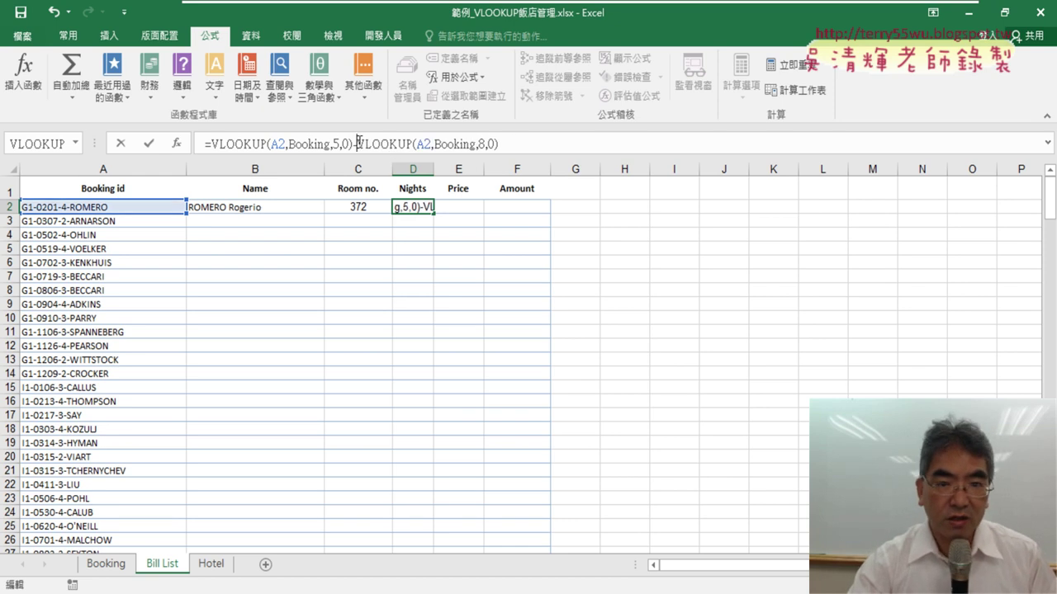
{"action": "left_click", "coordinate": [479, 143]}
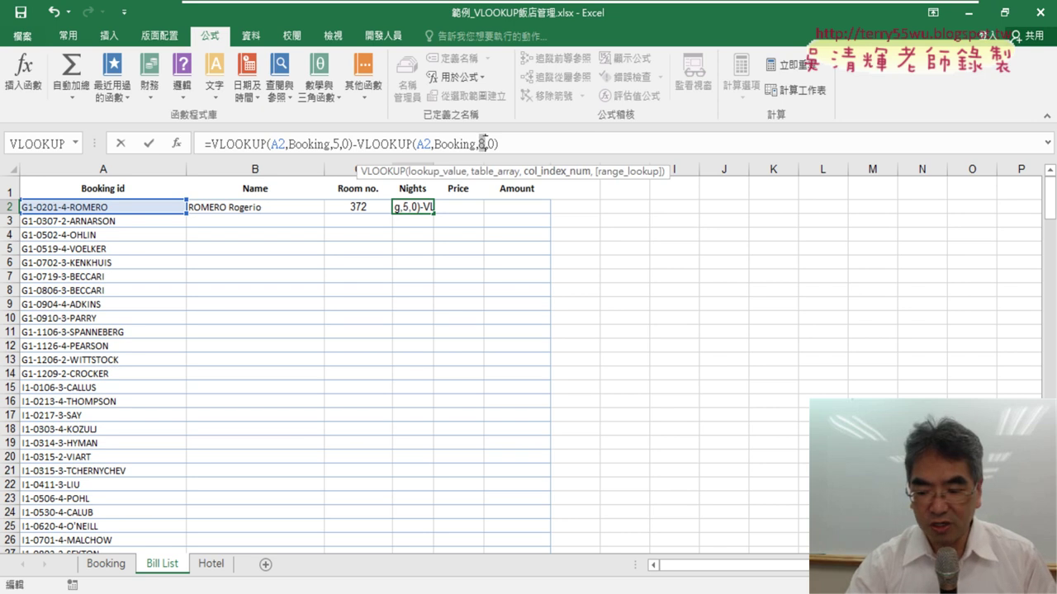
{"action": "type", "text": "4"}
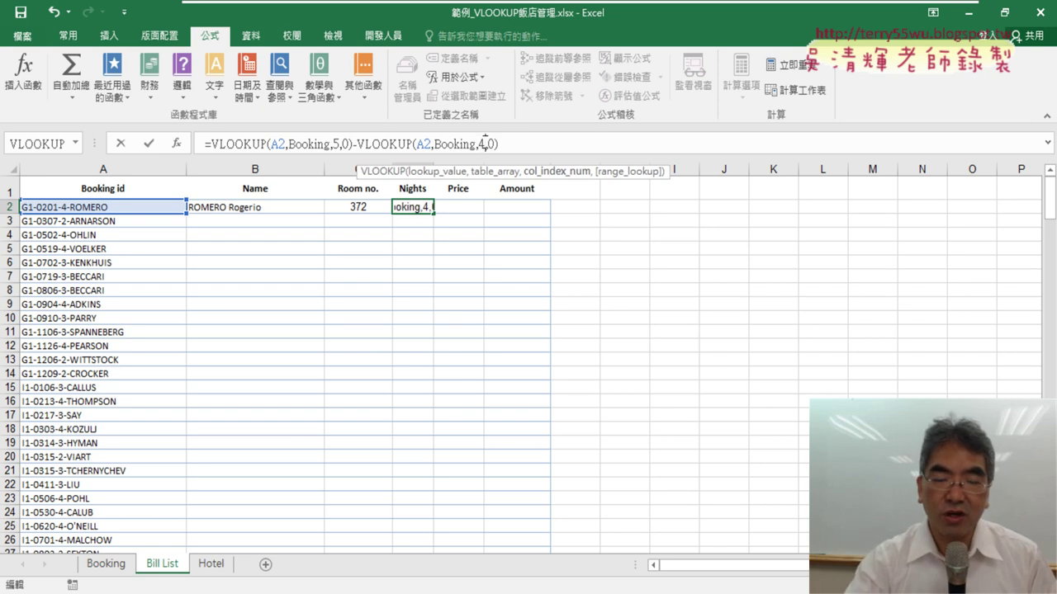
{"action": "left_click", "coordinate": [150, 145]}
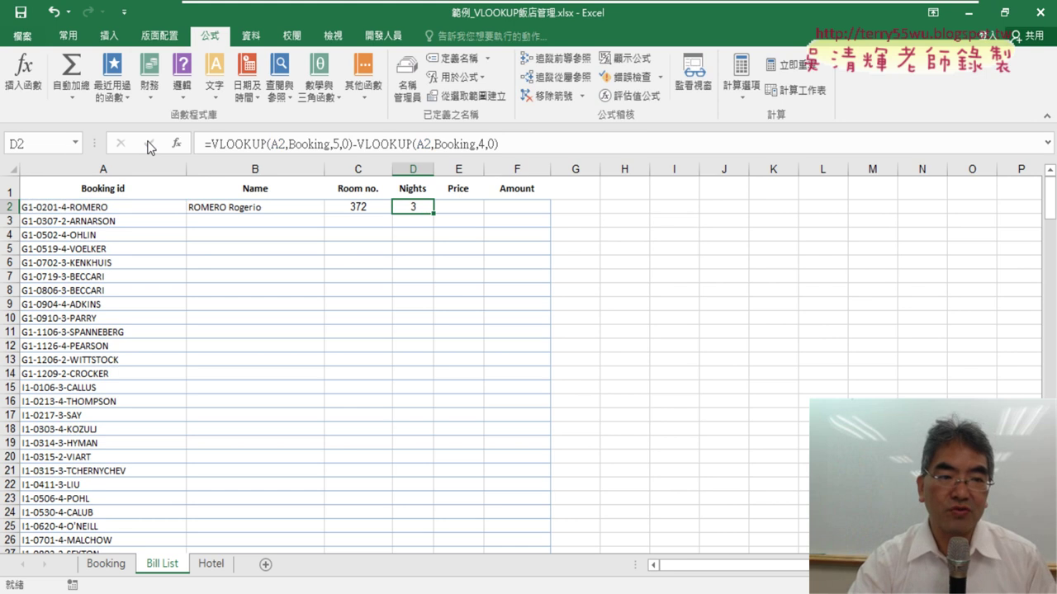
{"action": "left_click", "coordinate": [470, 208]}
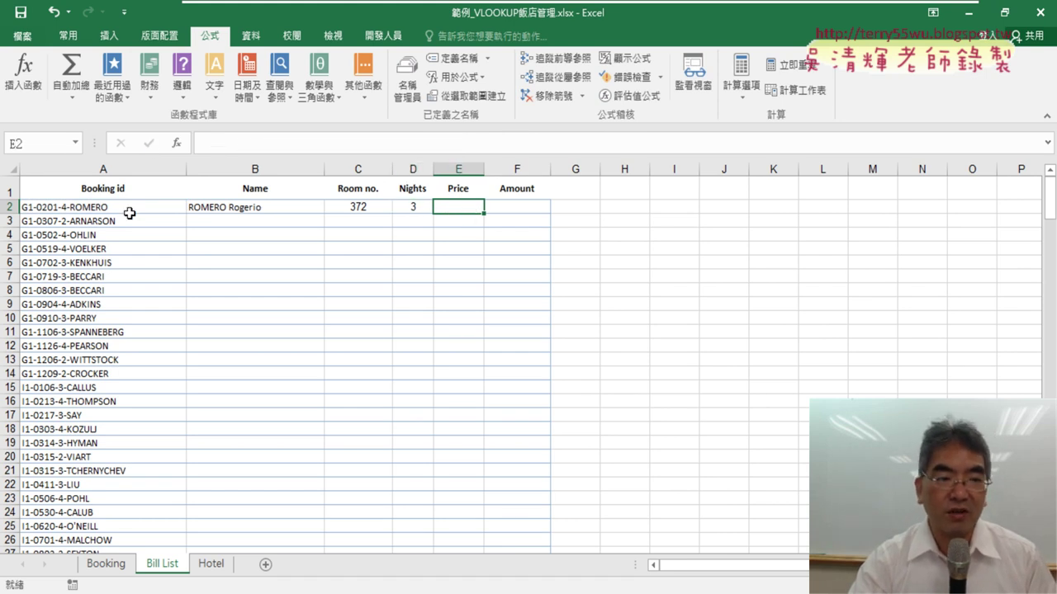
- Check the LookupPrice named range and its location on the Hotel sheet in Name Manager
{"action": "left_click", "coordinate": [406, 83]}
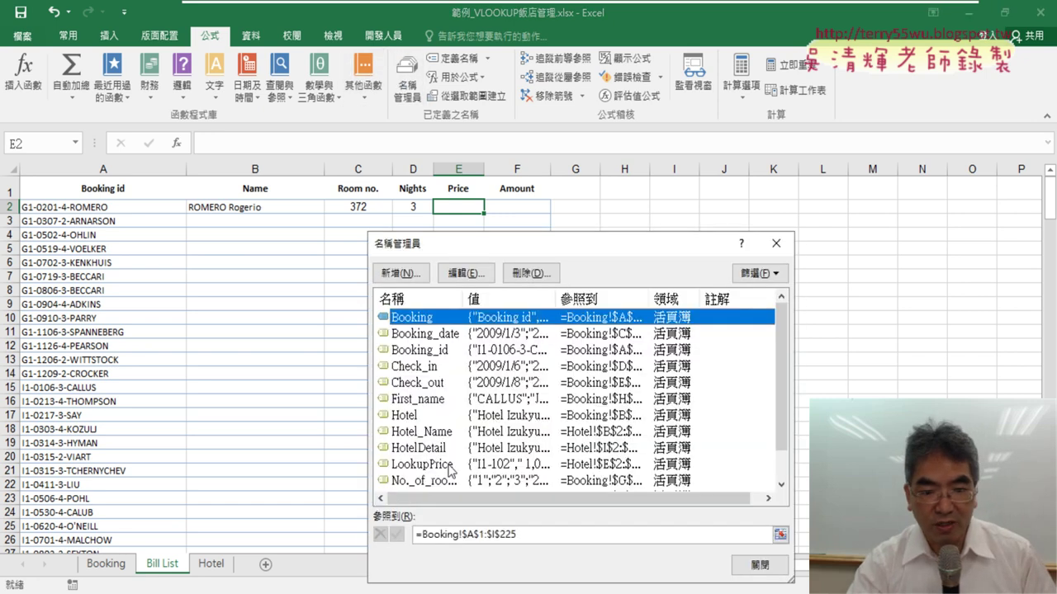
{"action": "left_click", "coordinate": [450, 467]}
{"action": "left_click", "coordinate": [504, 535]}
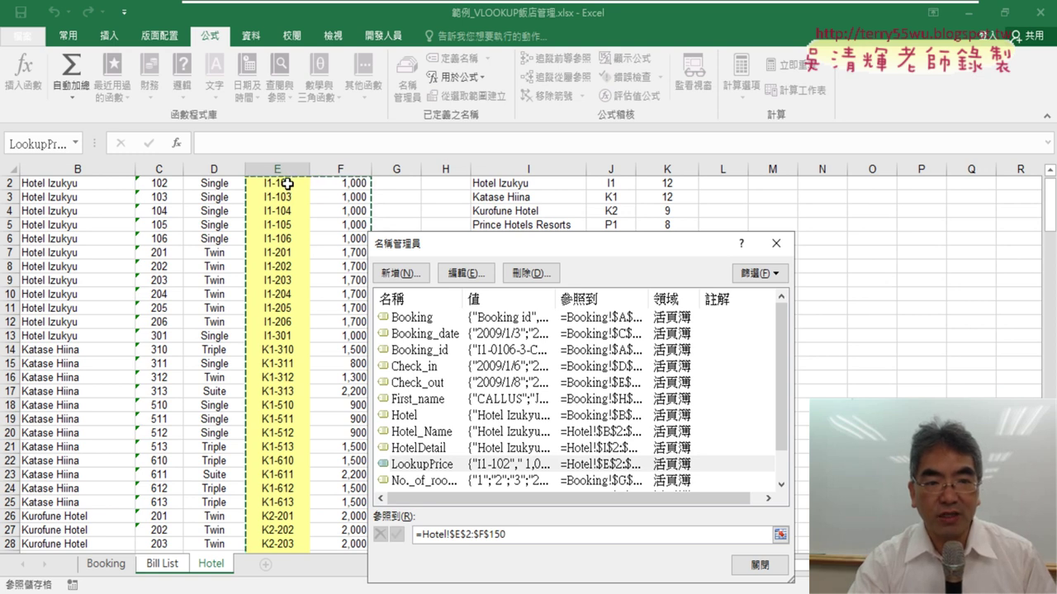
{"action": "left_click", "coordinate": [776, 243]}
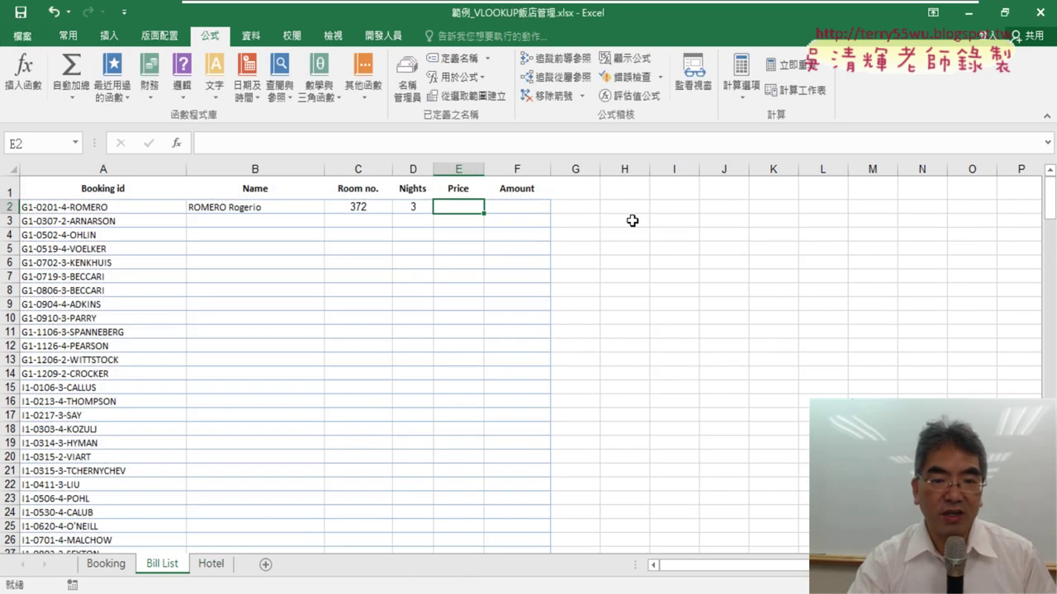
- Enter =LEFT(A2,3) in Price cell E2 using the Text function LEFT
{"action": "left_click", "coordinate": [205, 143]}
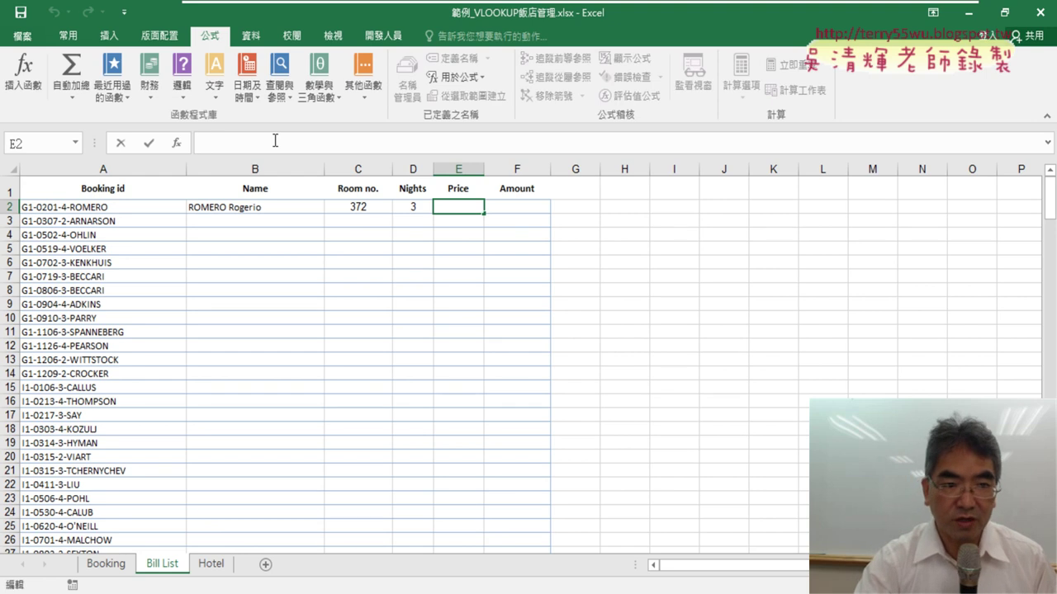
{"action": "left_click", "coordinate": [176, 144]}
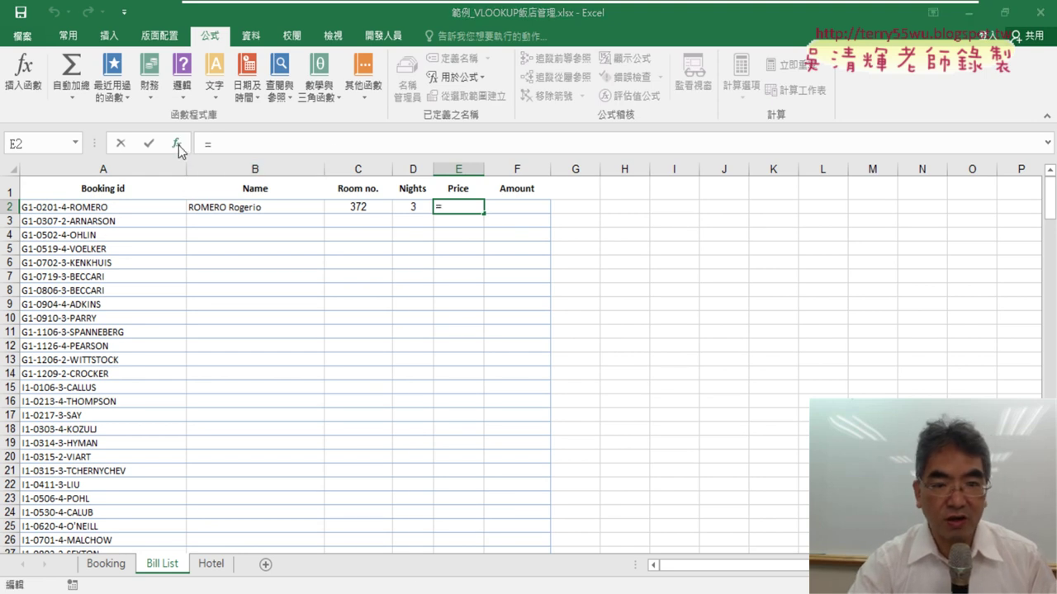
{"action": "left_click", "coordinate": [668, 329]}
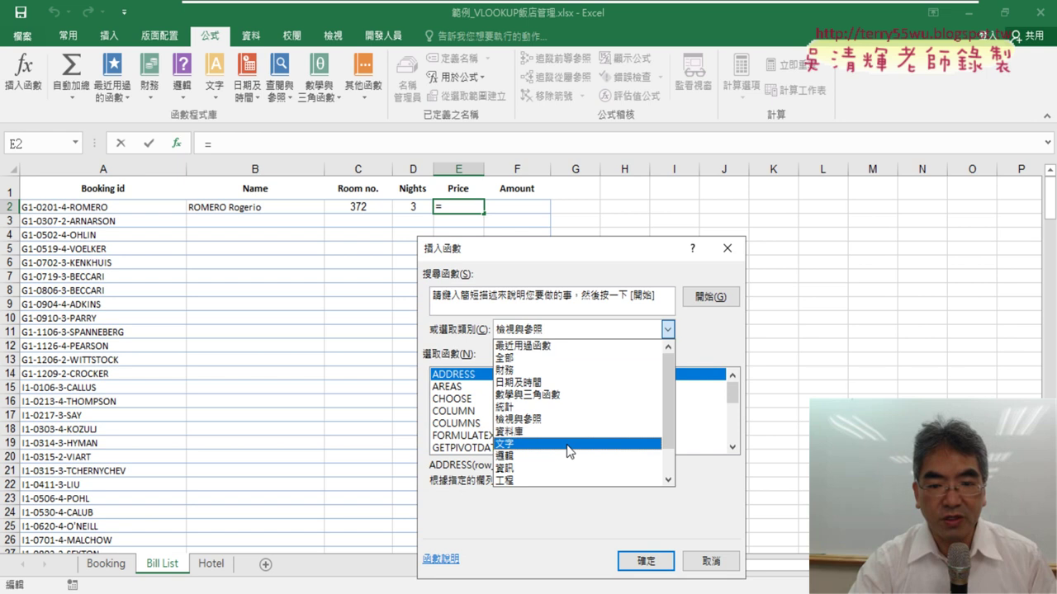
{"action": "left_click", "coordinate": [656, 442]}
{"action": "left_click", "coordinate": [732, 447]}
{"action": "left_click", "coordinate": [732, 446]}
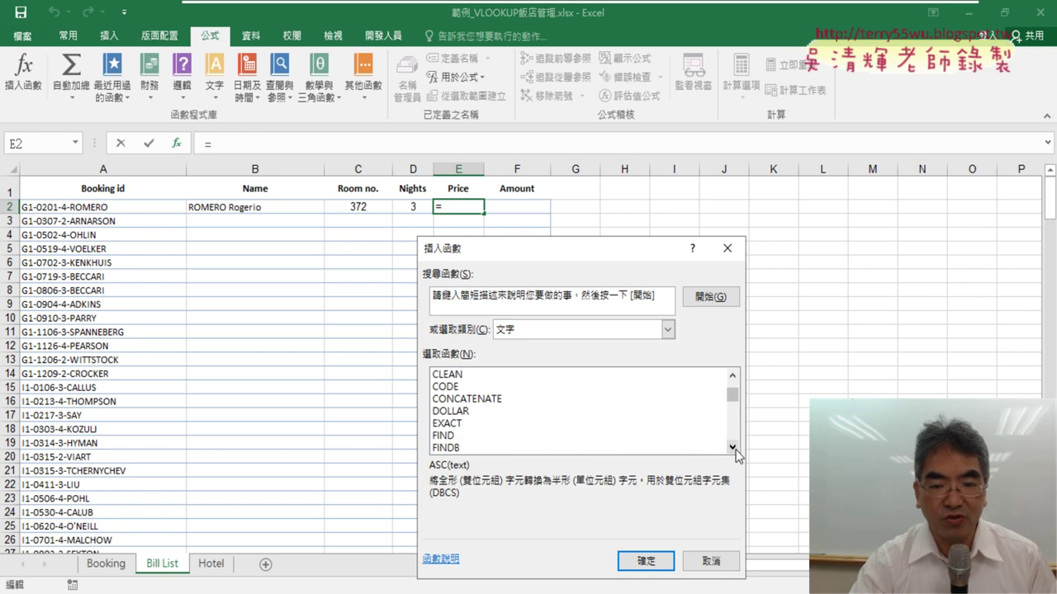
{"action": "left_click", "coordinate": [733, 447]}
{"action": "left_click", "coordinate": [732, 447]}
{"action": "double_click", "coordinate": [456, 398]}
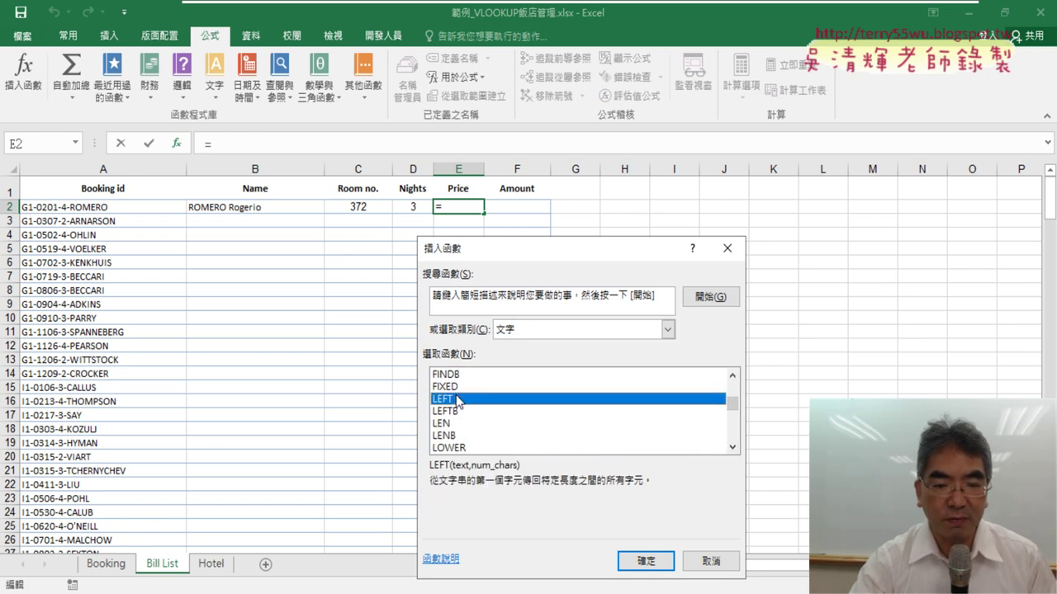
{"action": "left_click", "coordinate": [76, 207]}
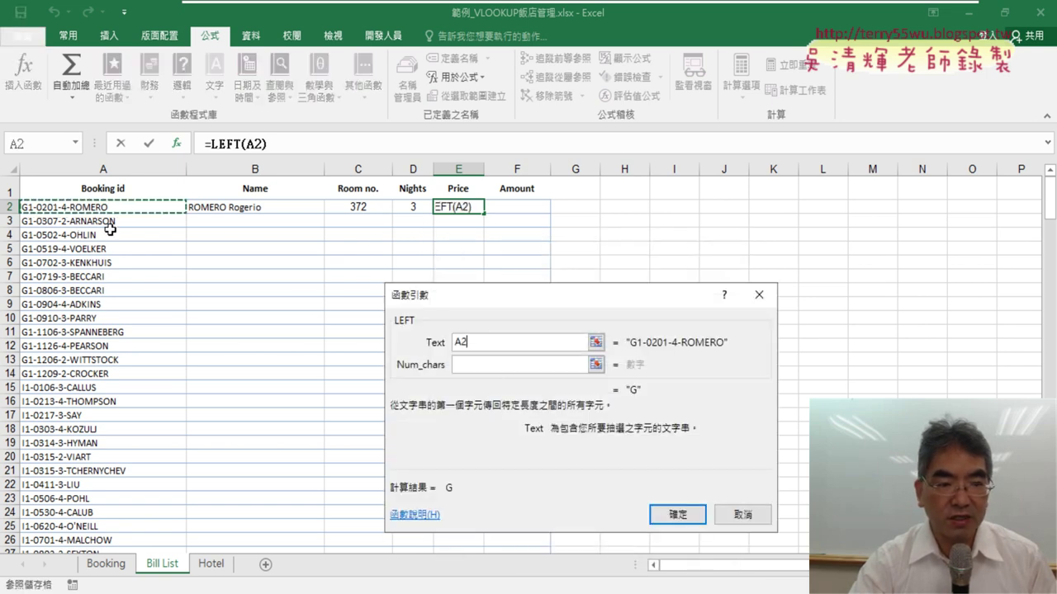
{"action": "left_click", "coordinate": [506, 364]}
{"action": "type", "text": "3"}
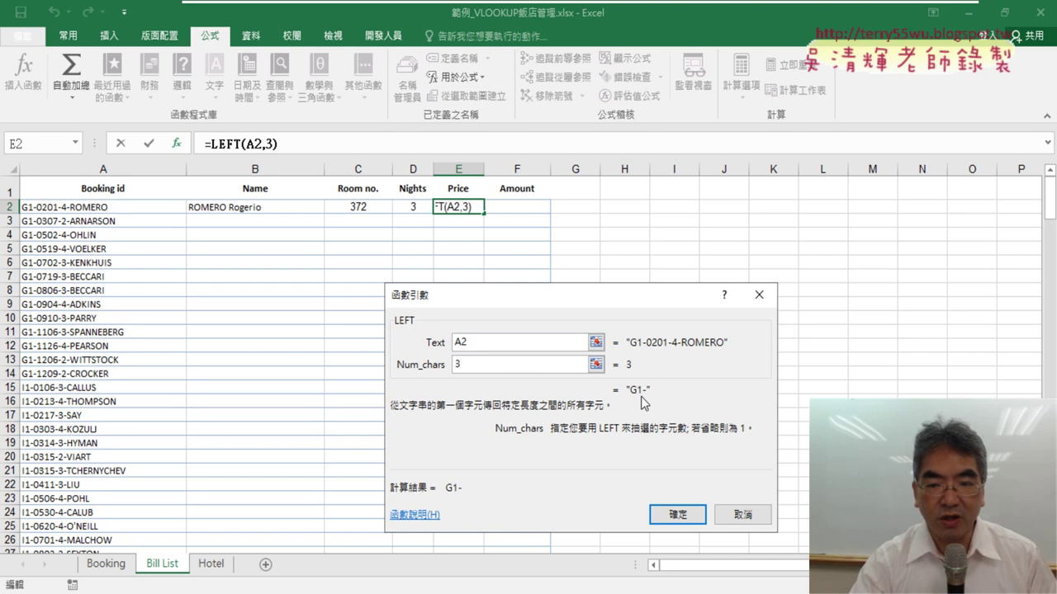
{"action": "left_click", "coordinate": [677, 514]}
- Append &C2 to make the key G1-372, then cut the formula body leaving only '='
{"action": "left_click", "coordinate": [285, 145]}
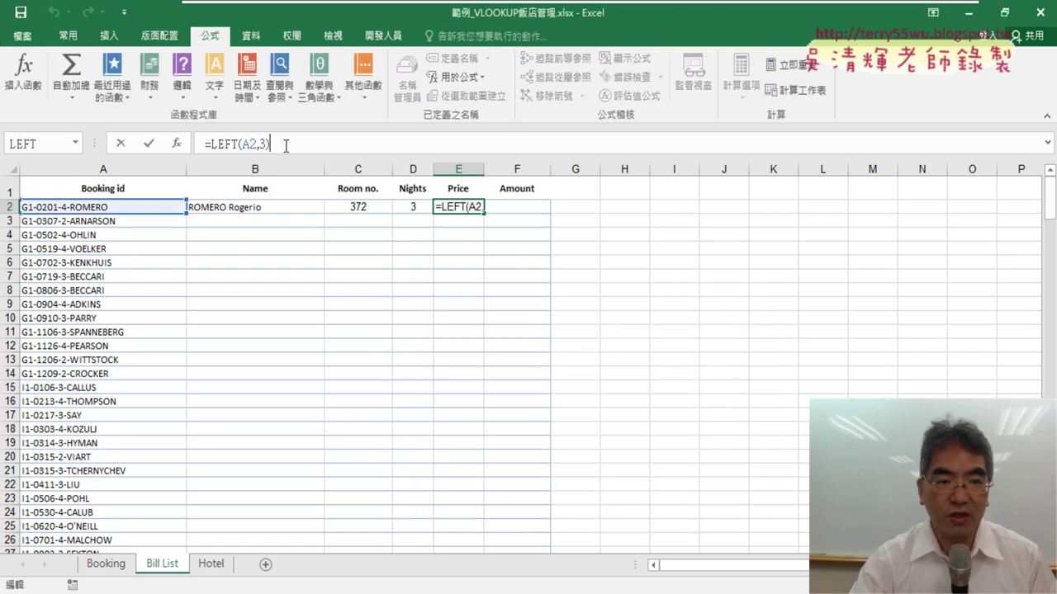
{"action": "type", "text": "&"}
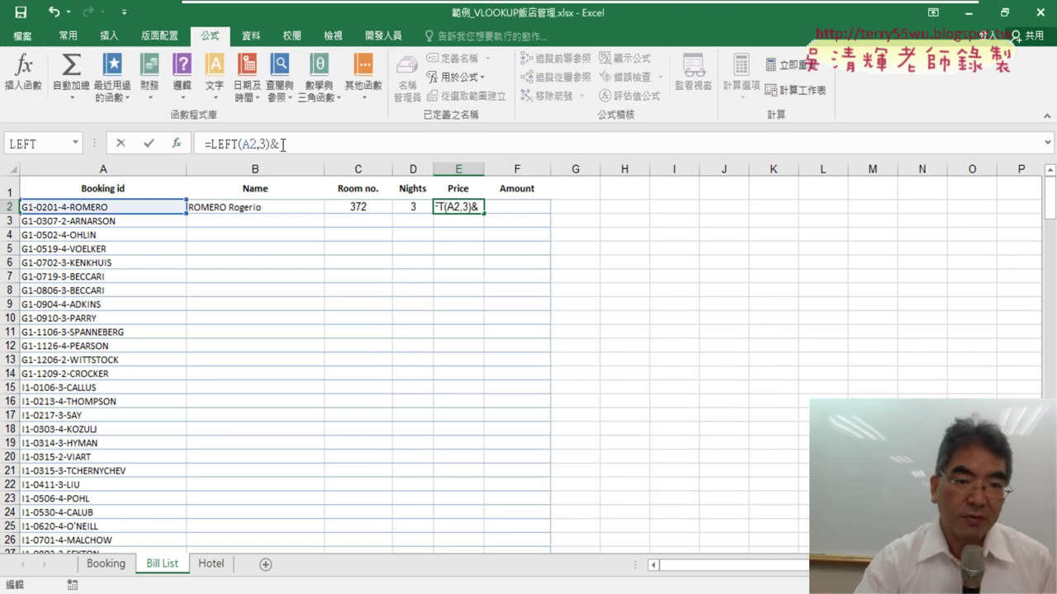
{"action": "left_click", "coordinate": [364, 210]}
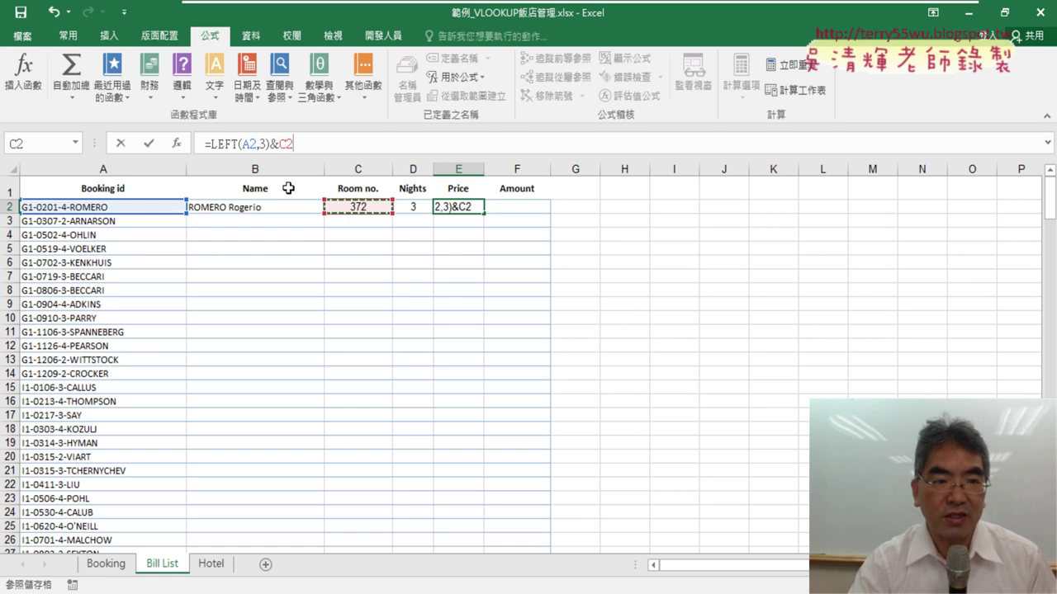
{"action": "left_click", "coordinate": [149, 144]}
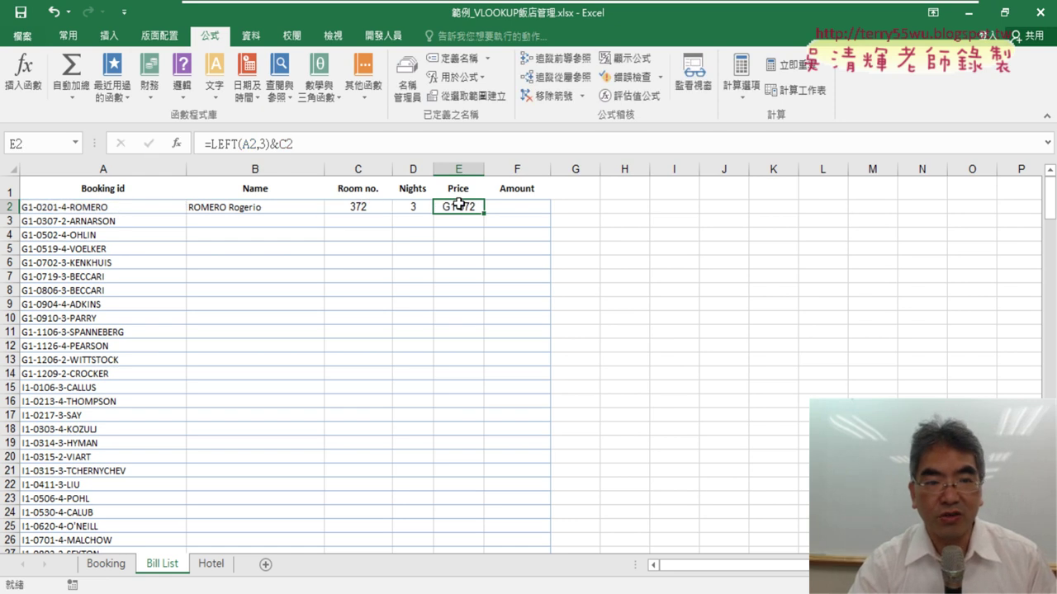
{"action": "left_click_drag", "start_coordinate": [212, 144], "coordinate": [311, 144]}
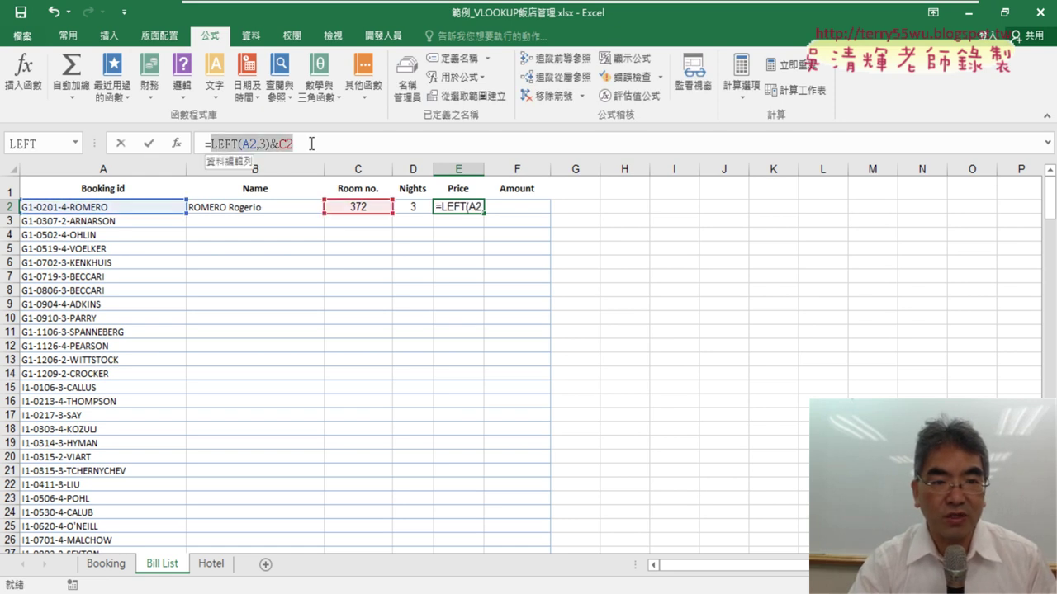
{"action": "right_click", "coordinate": [280, 145]}
- Start a VLOOKUP in E2 with lookup value LEFT(A2,3)&C2
{"action": "left_click", "coordinate": [300, 152]}
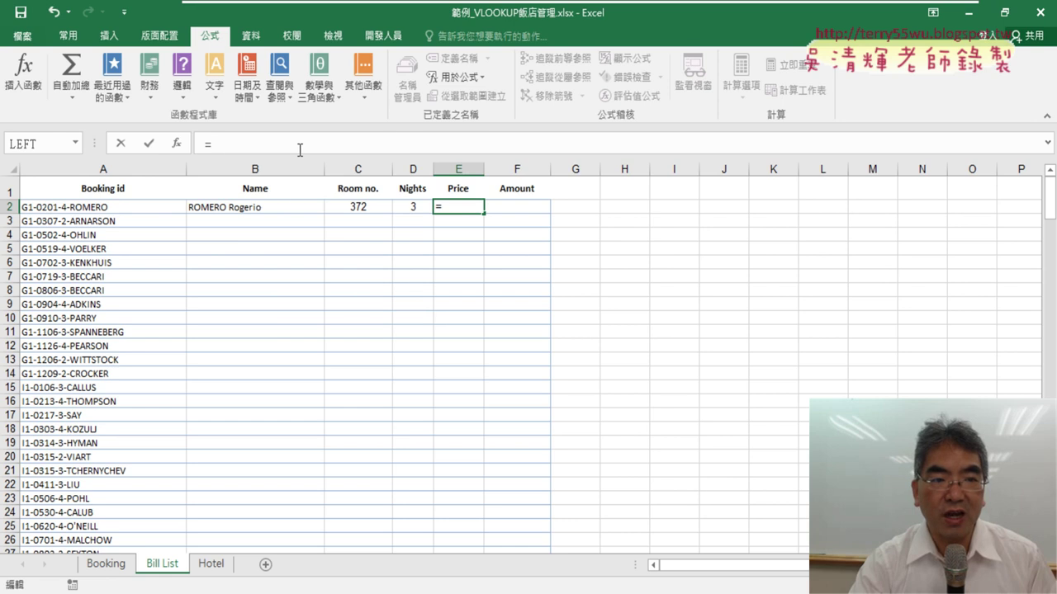
{"action": "left_click", "coordinate": [177, 144]}
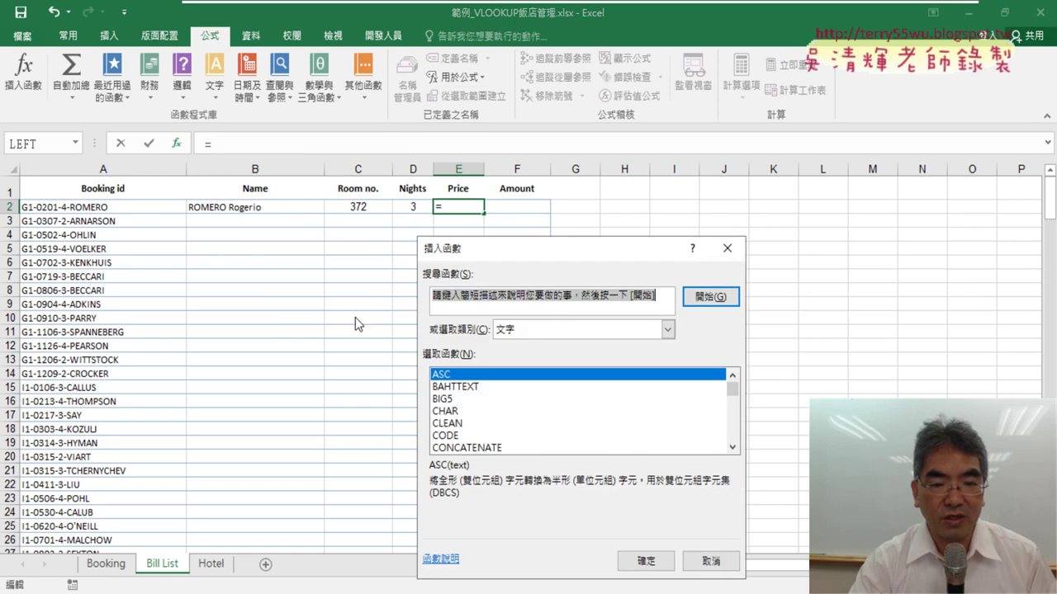
{"action": "left_click", "coordinate": [667, 329]}
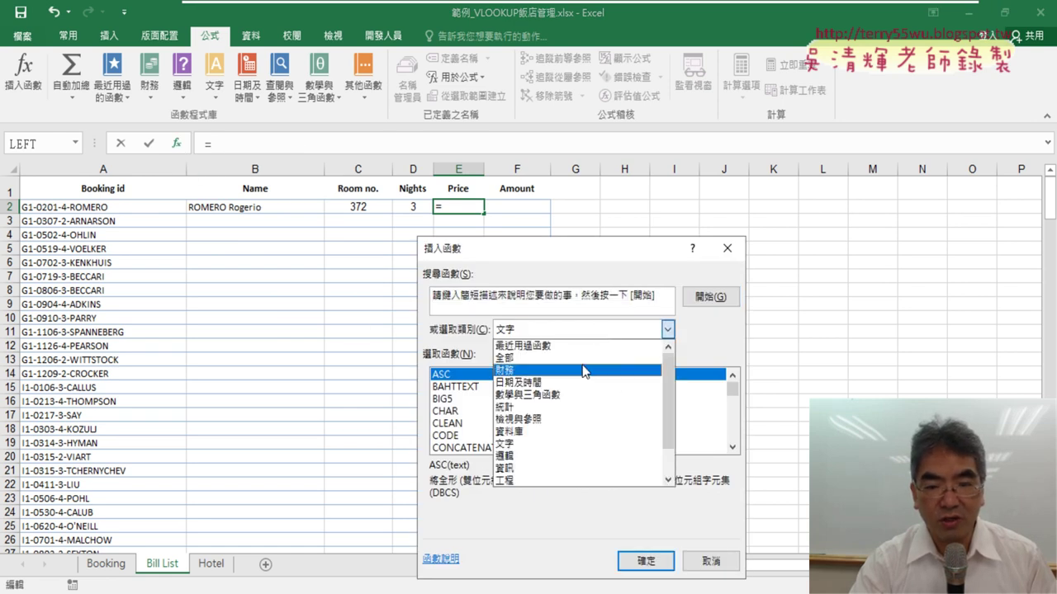
{"action": "left_click", "coordinate": [570, 420]}
{"action": "scroll", "coordinate": [730, 404], "scroll_direction": "down", "scroll_amount": 1}
{"action": "scroll", "coordinate": [730, 409], "scroll_direction": "down", "scroll_amount": 3}
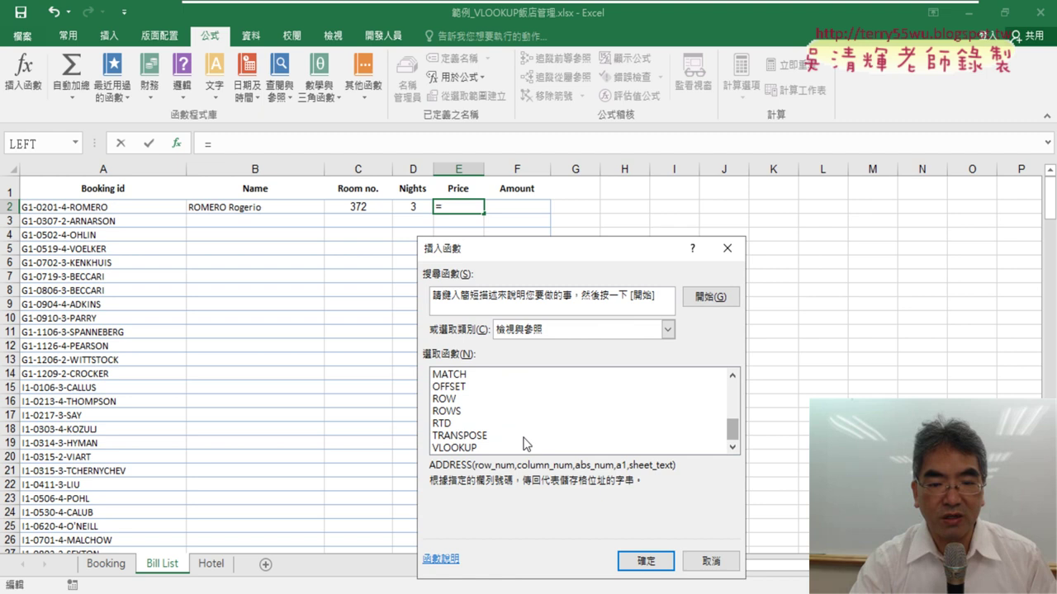
{"action": "double_click", "coordinate": [480, 447]}
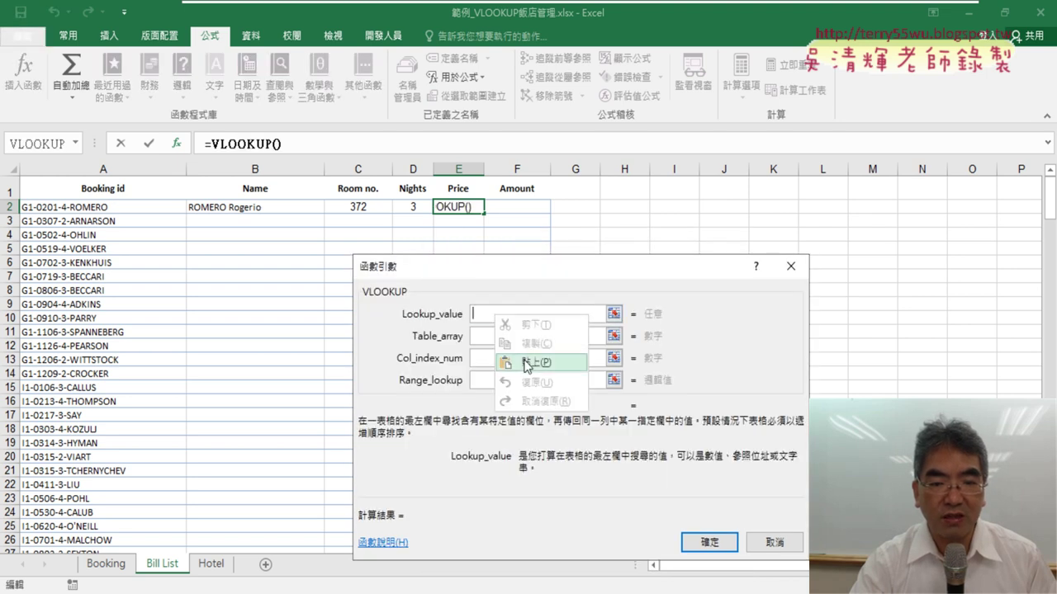
{"action": "type", "text": "LEFT(A2,3)&C2"}
{"action": "left_click", "coordinate": [495, 336]}
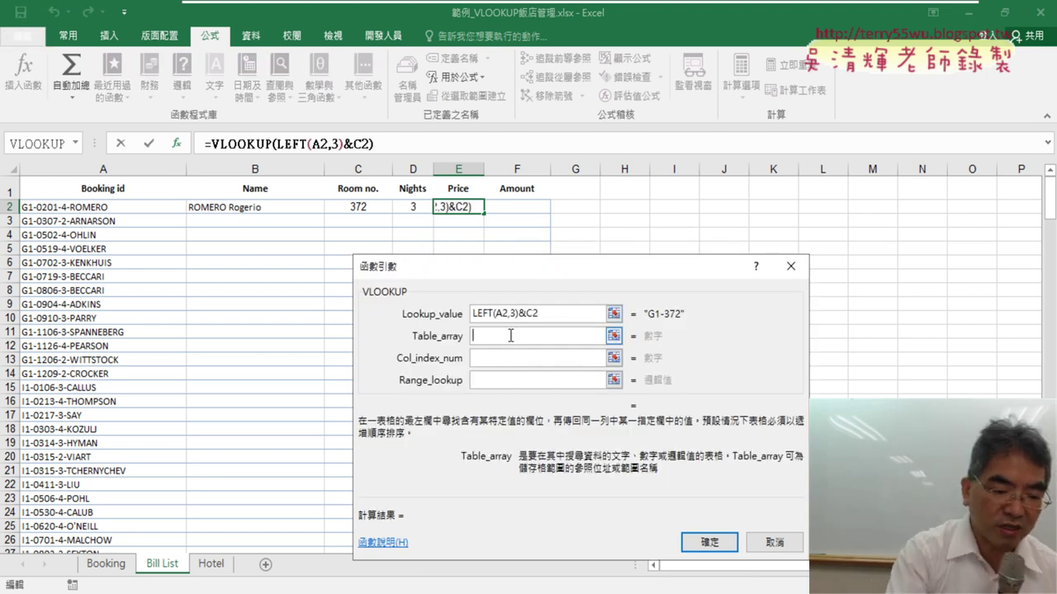
- Use LookupPrice as the table, column 2 and exact match 0, returning 3,800
{"action": "key", "text": "F3"}
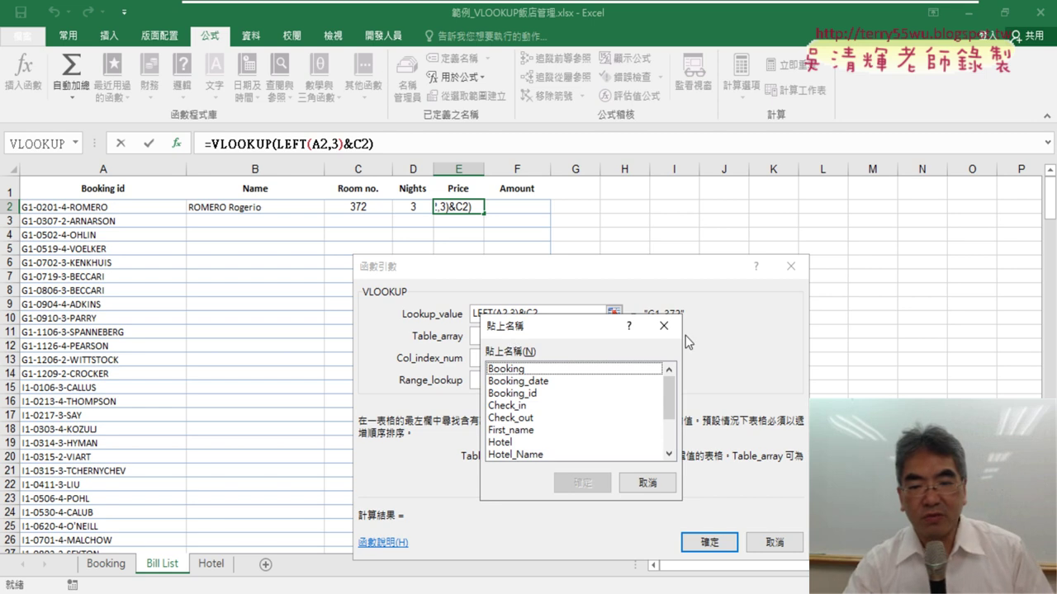
{"action": "left_click_drag", "start_coordinate": [668, 402], "coordinate": [669, 430]}
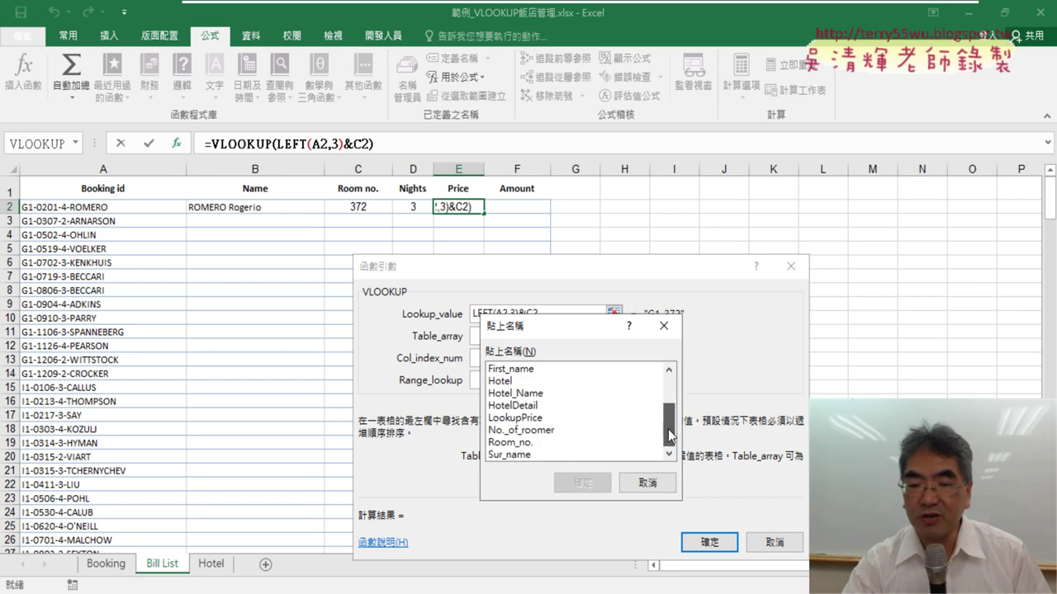
{"action": "left_click", "coordinate": [533, 419]}
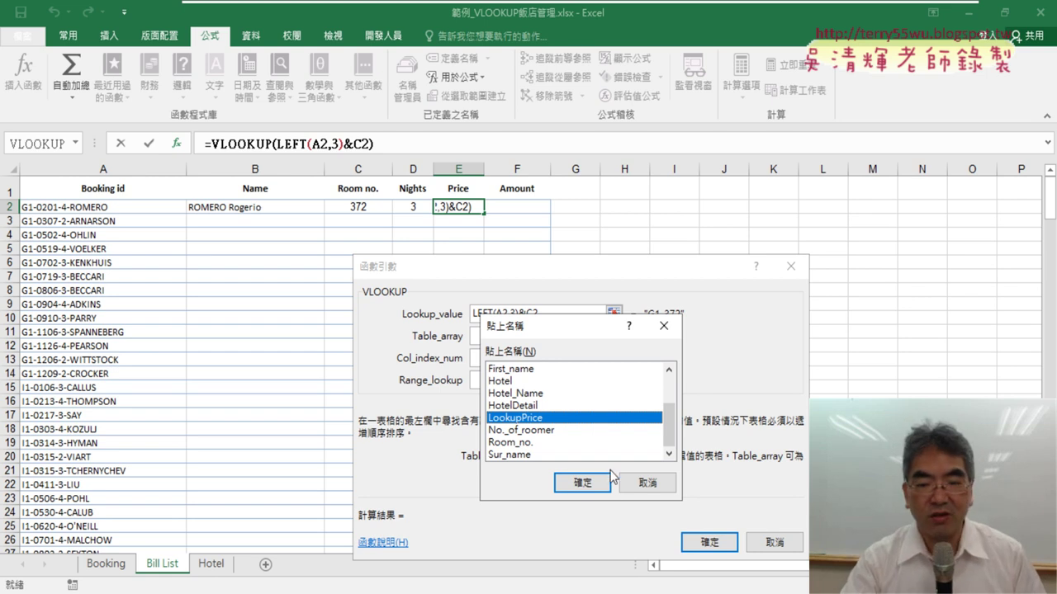
{"action": "left_click", "coordinate": [582, 482]}
{"action": "left_click", "coordinate": [493, 359]}
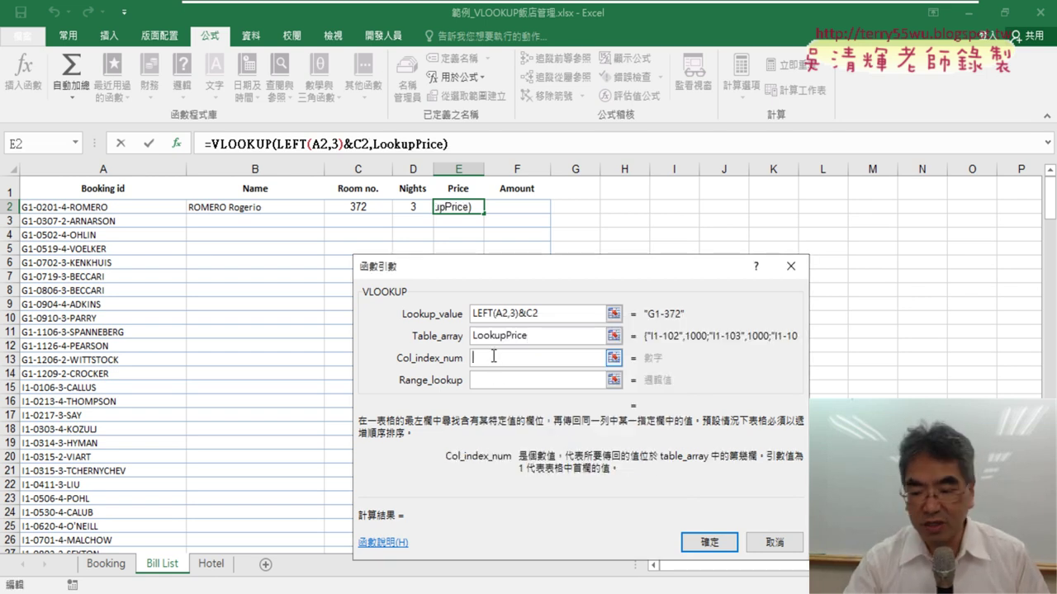
{"action": "type", "text": "2"}
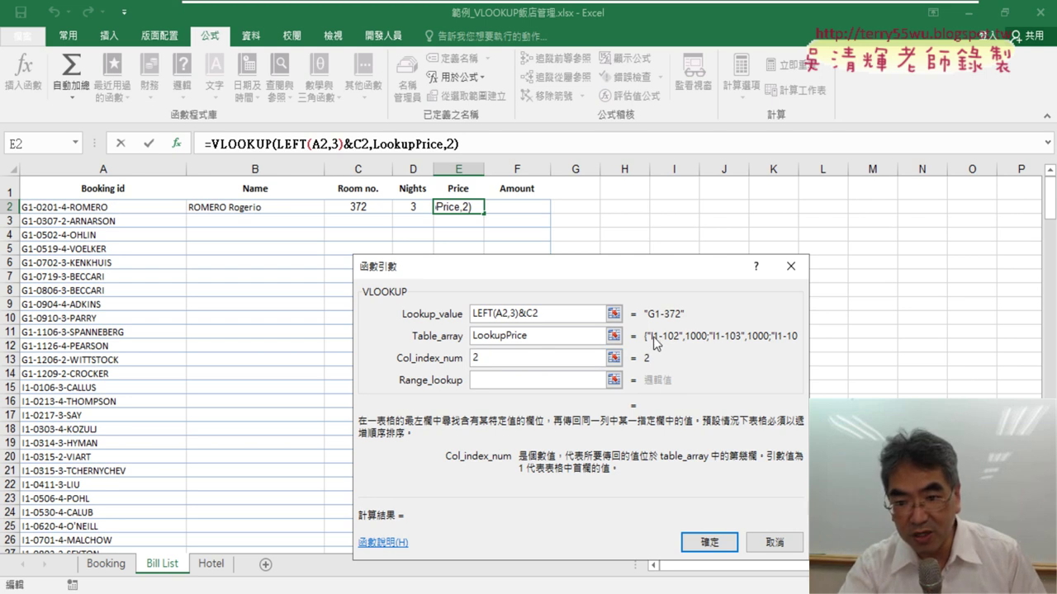
{"action": "left_click", "coordinate": [516, 379]}
{"action": "type", "text": "0"}
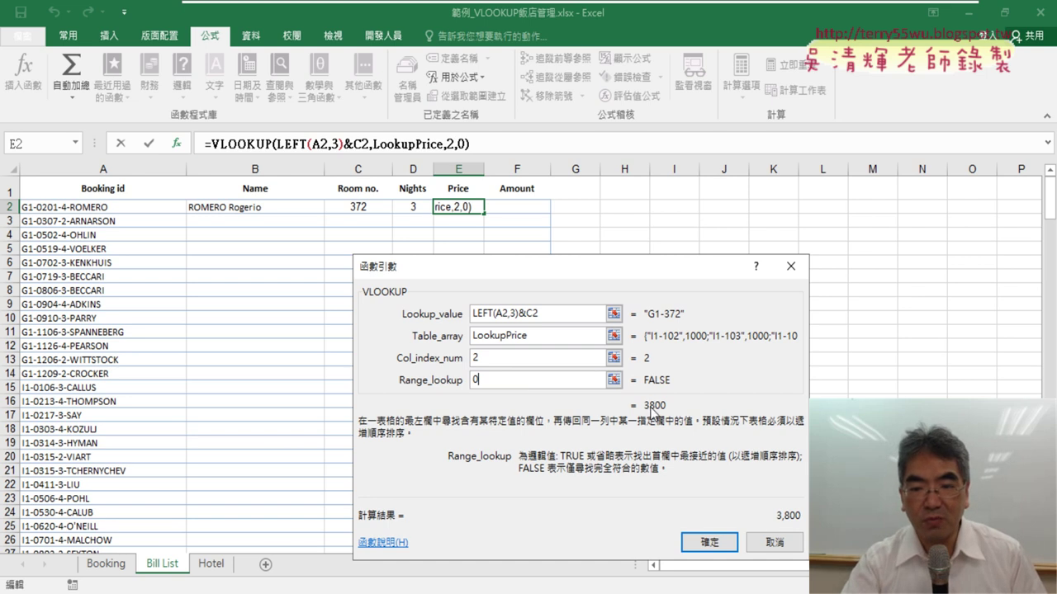
{"action": "left_click", "coordinate": [709, 543]}
- Enter =D2*E2 in Amount cell F2, giving $11,400
{"action": "left_click", "coordinate": [525, 209]}
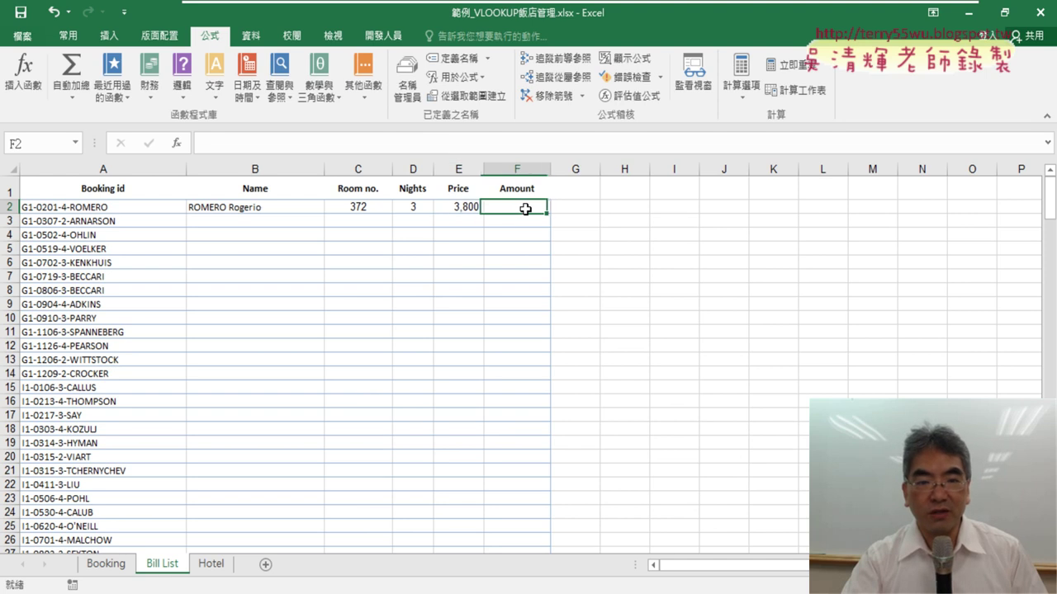
{"action": "left_click", "coordinate": [228, 142]}
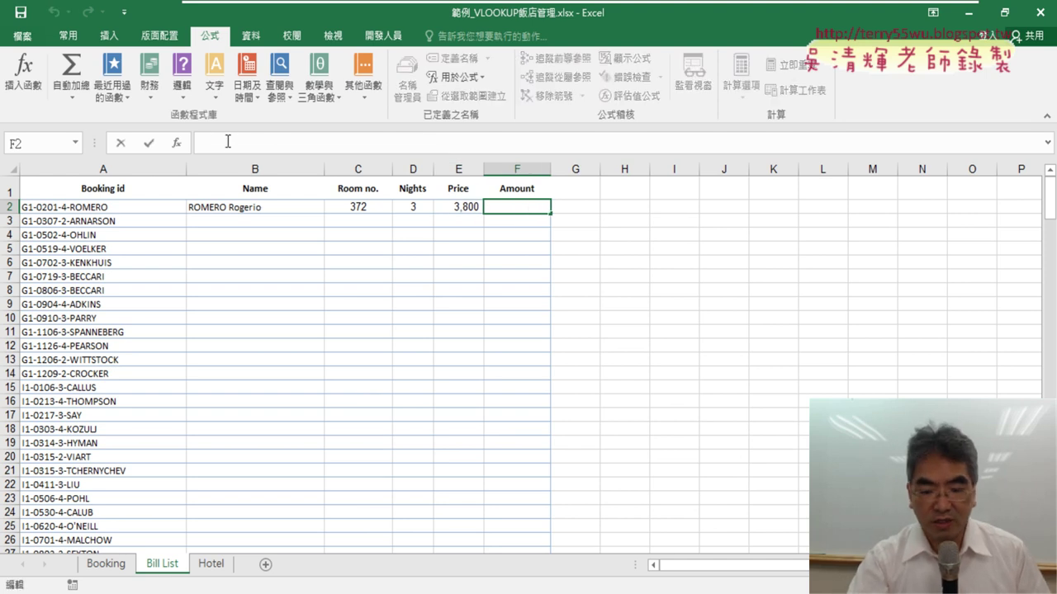
{"action": "type", "text": "="}
{"action": "left_click", "coordinate": [415, 206]}
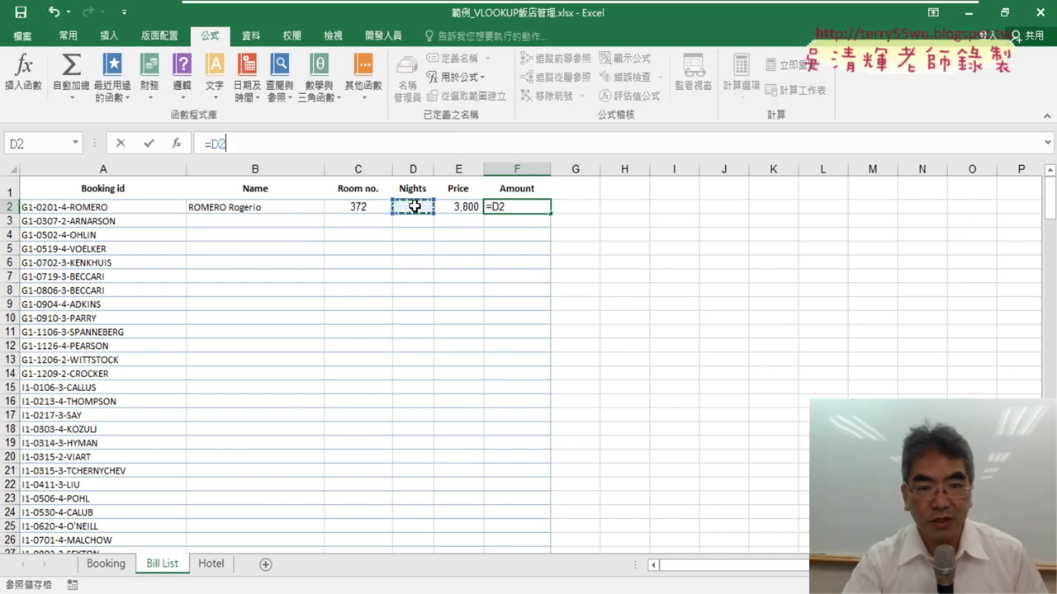
{"action": "type", "text": "*"}
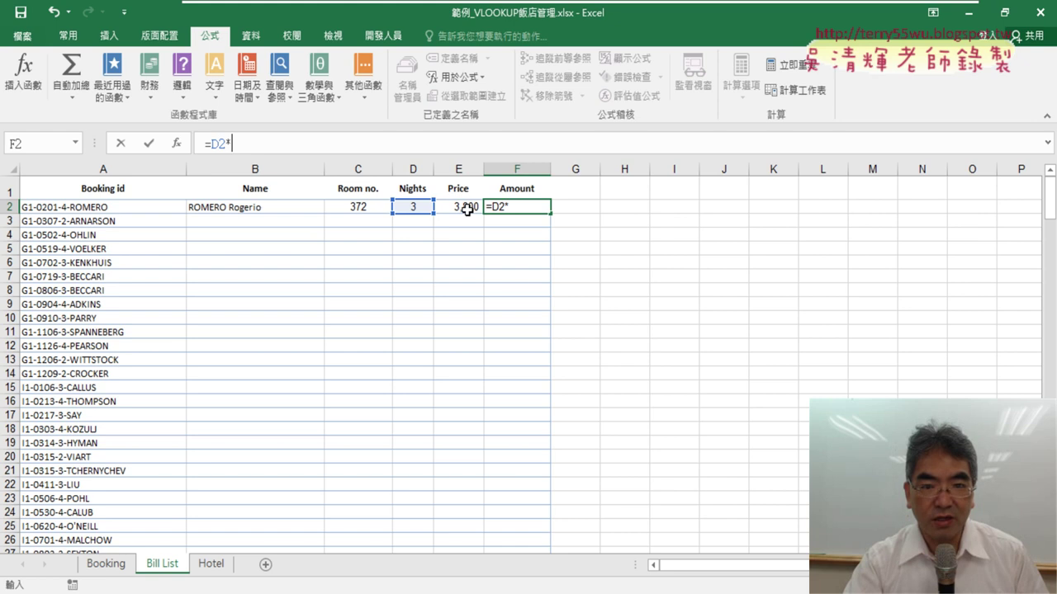
{"action": "left_click", "coordinate": [467, 210]}
{"action": "left_click", "coordinate": [148, 145]}
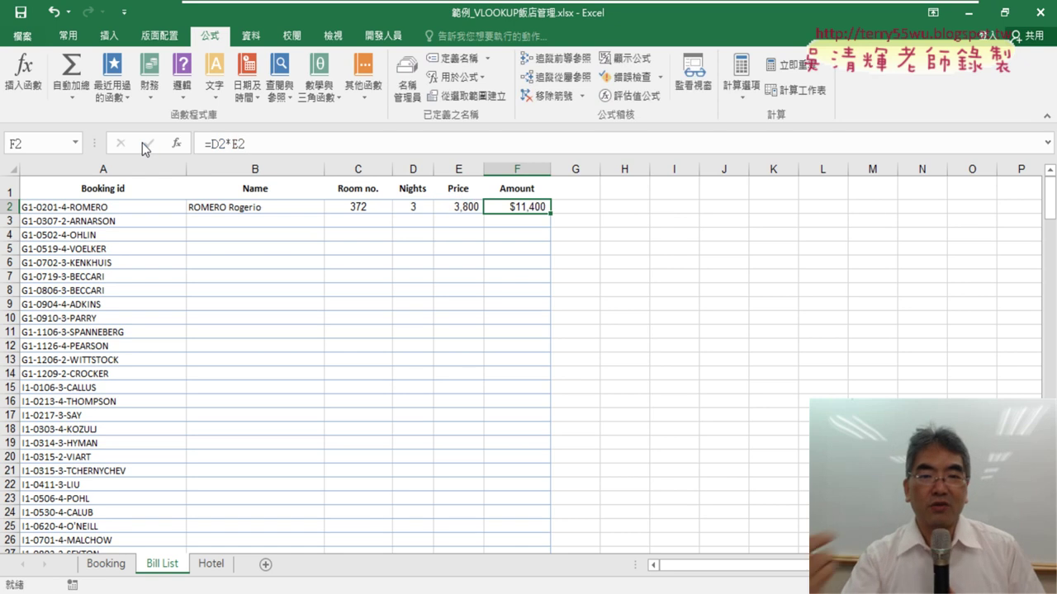
- Fill the B2, C2, D2, E2 and F2 formulas down for all bookings
{"action": "left_click", "coordinate": [241, 209]}
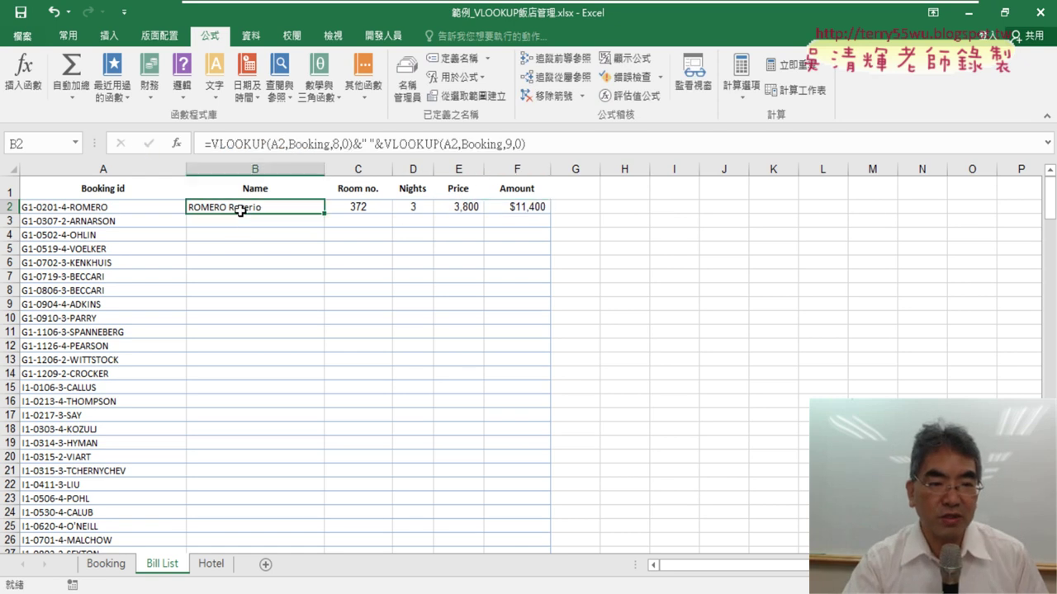
{"action": "double_click", "coordinate": [326, 213]}
{"action": "left_click", "coordinate": [375, 208]}
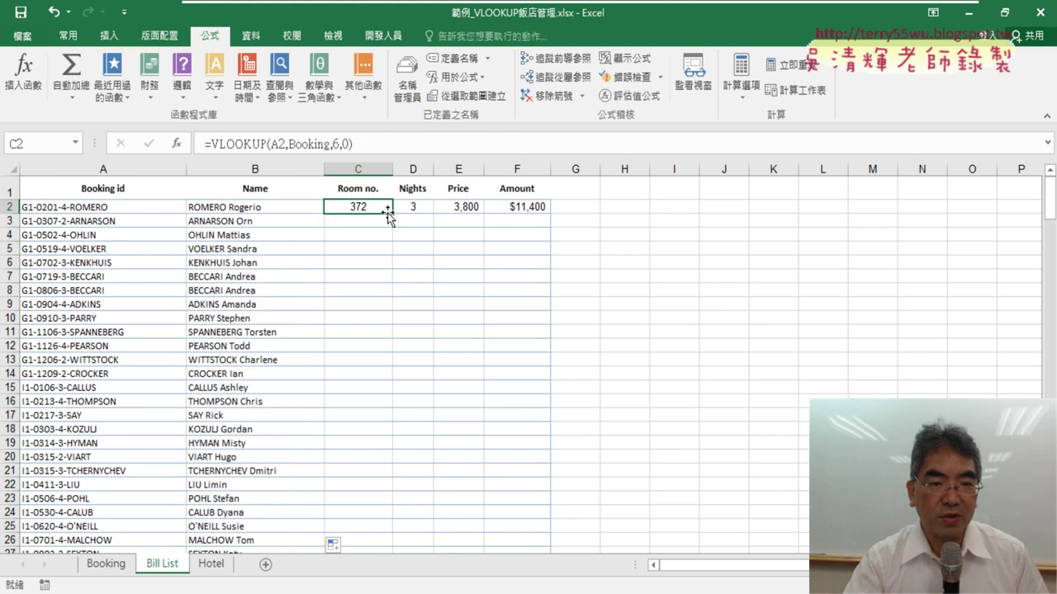
{"action": "double_click", "coordinate": [394, 213]}
{"action": "left_click", "coordinate": [417, 210]}
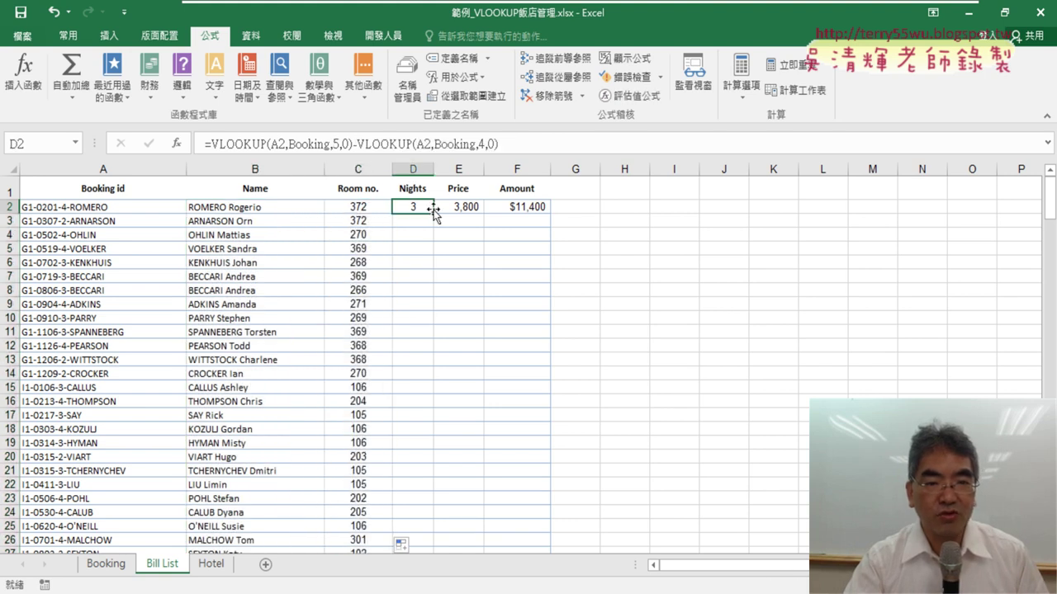
{"action": "double_click", "coordinate": [434, 212]}
{"action": "left_click", "coordinate": [471, 208]}
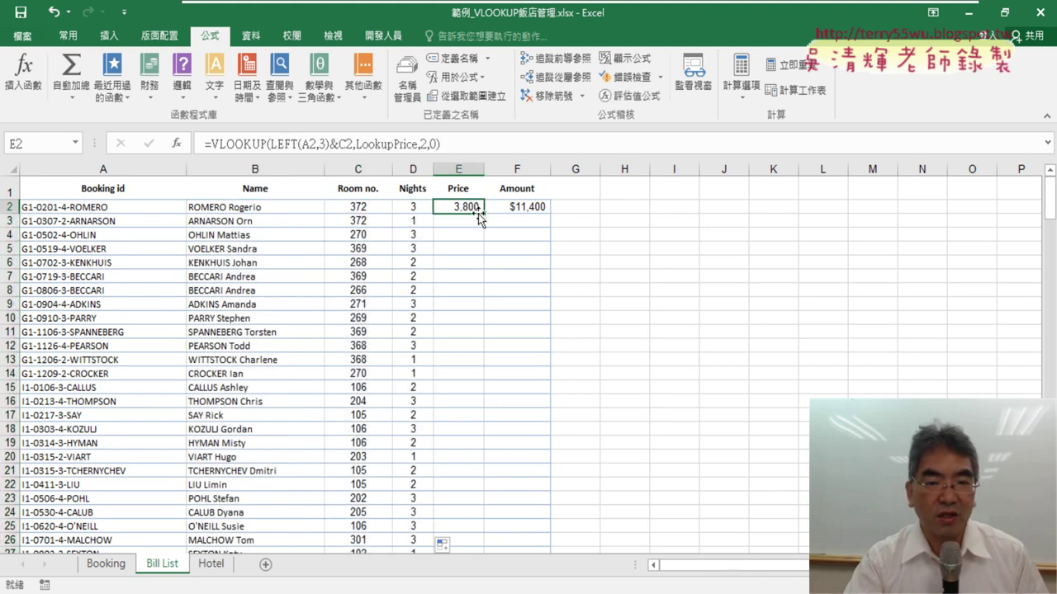
{"action": "double_click", "coordinate": [483, 213]}
{"action": "left_click", "coordinate": [538, 210]}
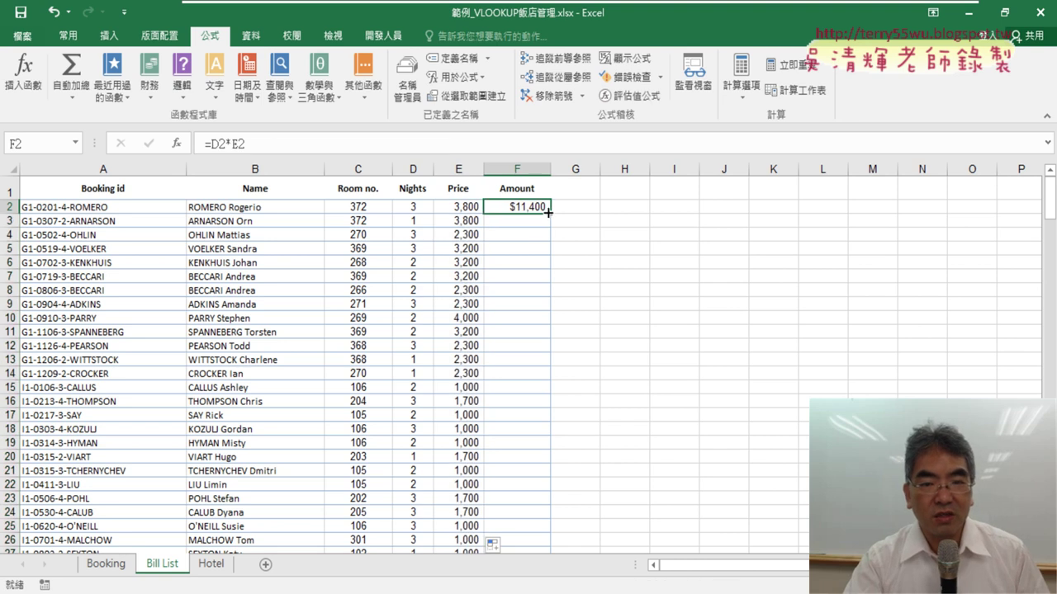
{"action": "double_click", "coordinate": [549, 212]}
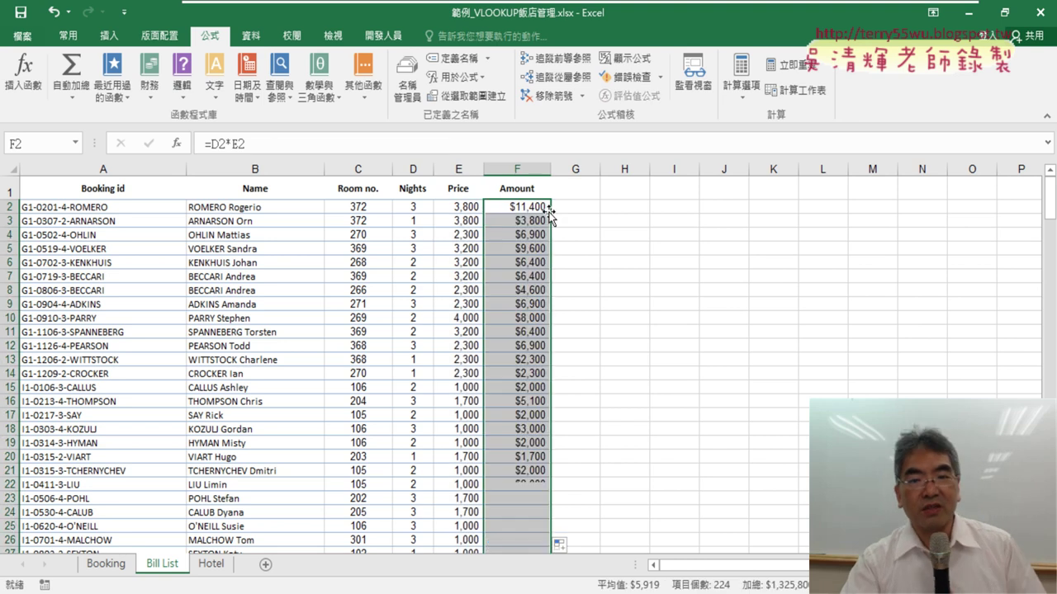
{"action": "left_click", "coordinate": [205, 208]}
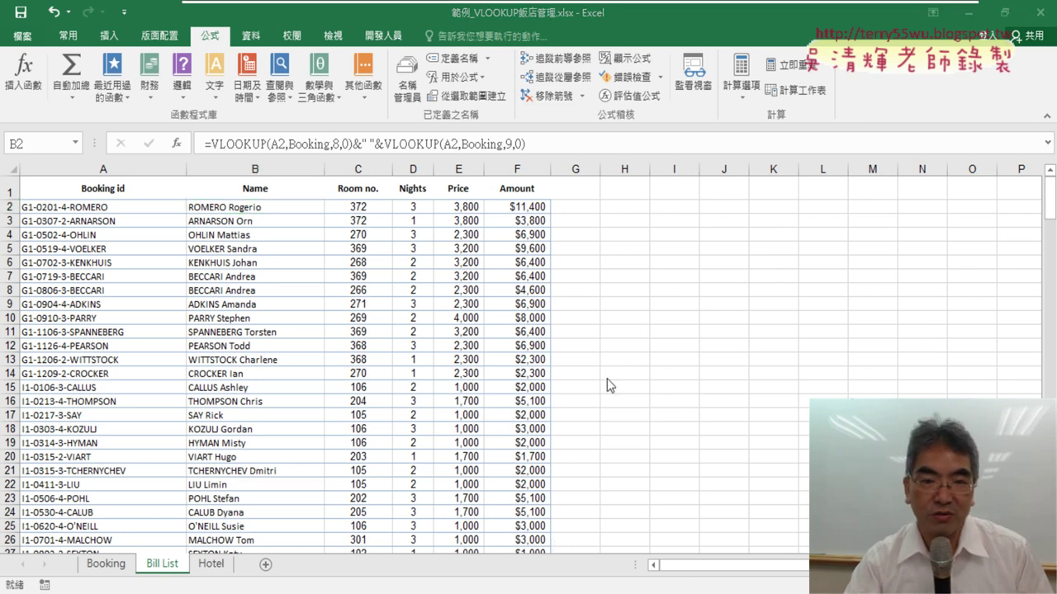
{"action": "mouse_move", "coordinate": [529, 7]}
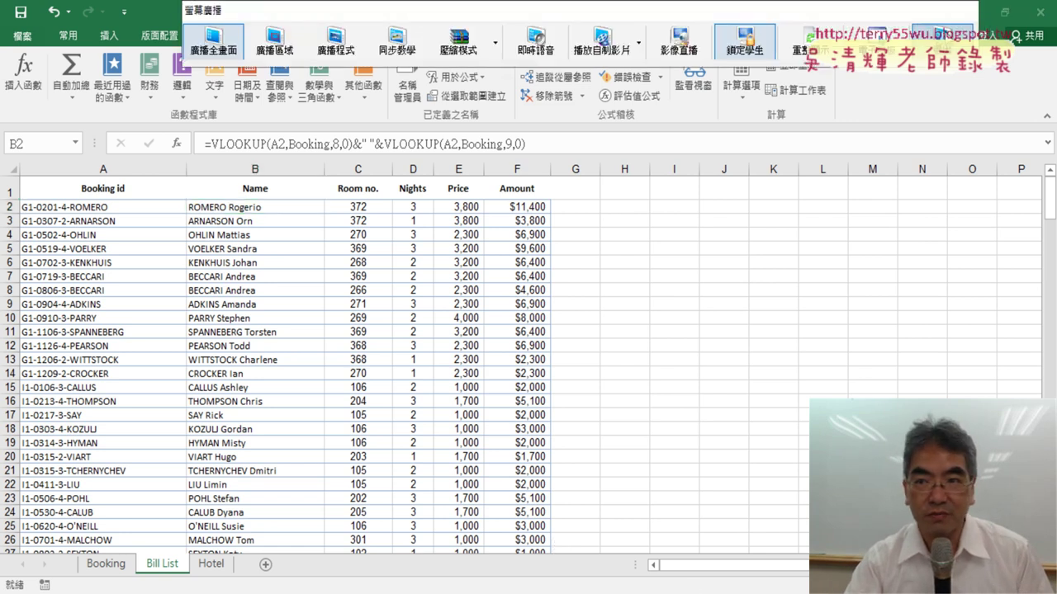
{"action": "left_click", "coordinate": [942, 36]}
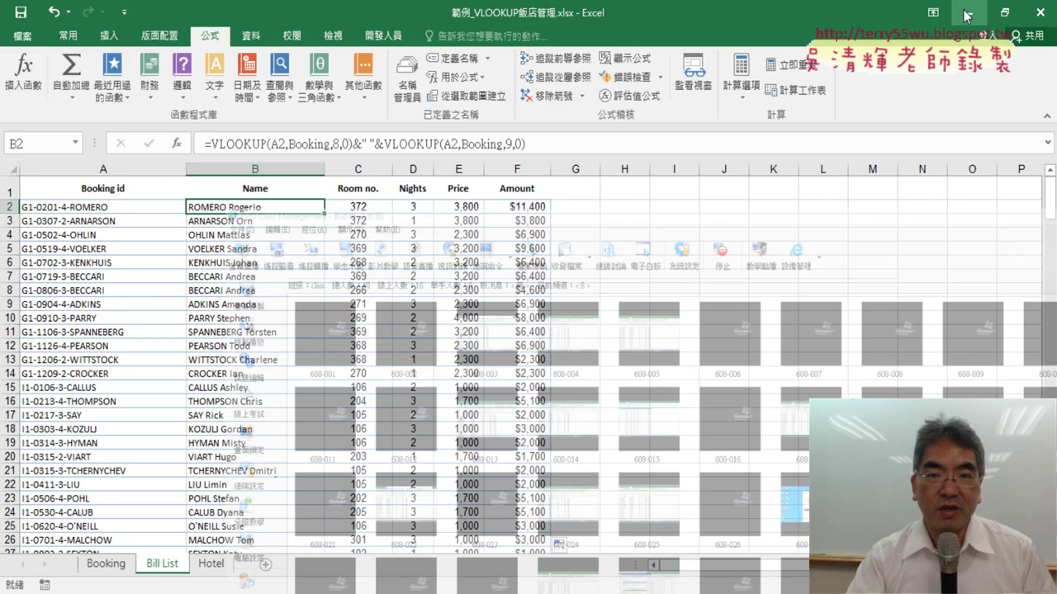
{"action": "left_click", "coordinate": [972, 27]}
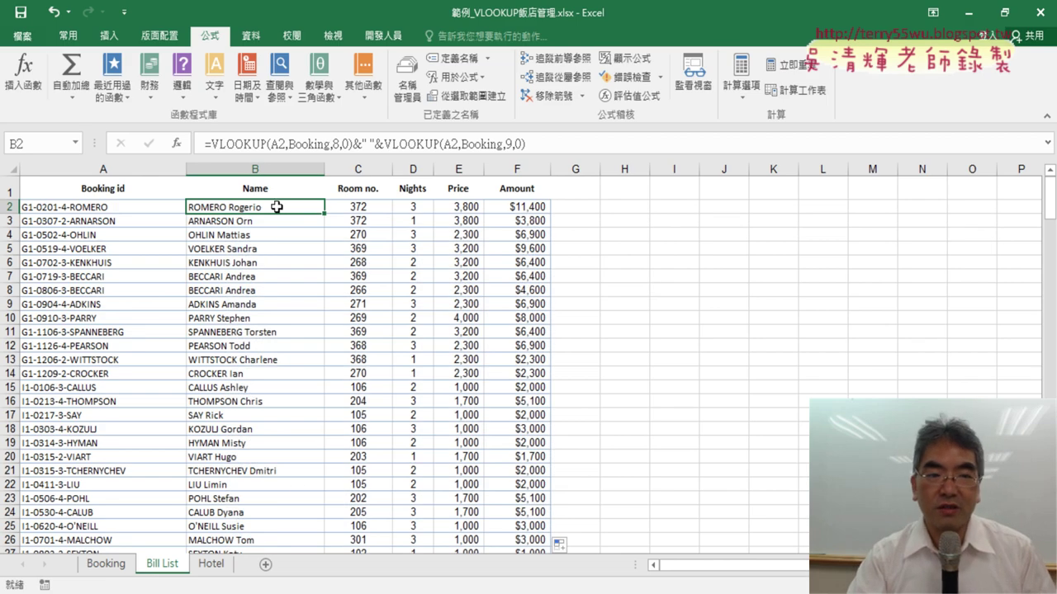